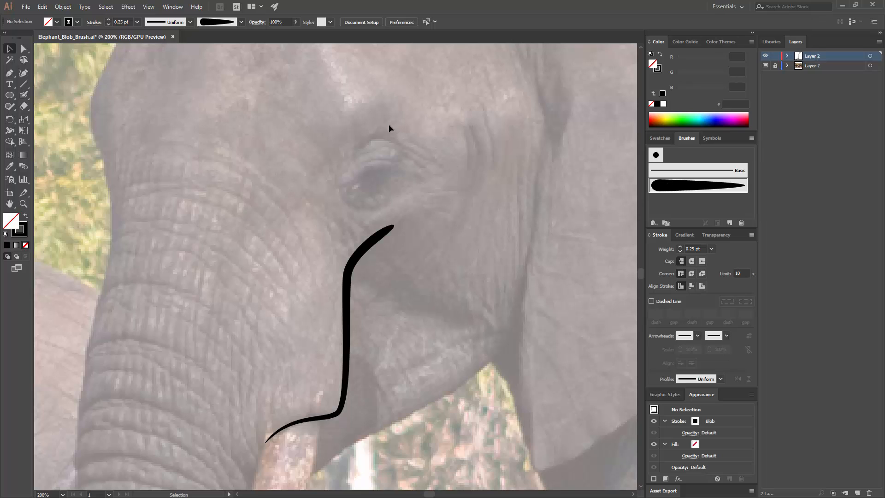
Step: Draw a curved path along the elephant's upper eyelid with the Pen tool
{"action": "key", "text": "p"}
{"action": "left_click", "coordinate": [334, 189]}
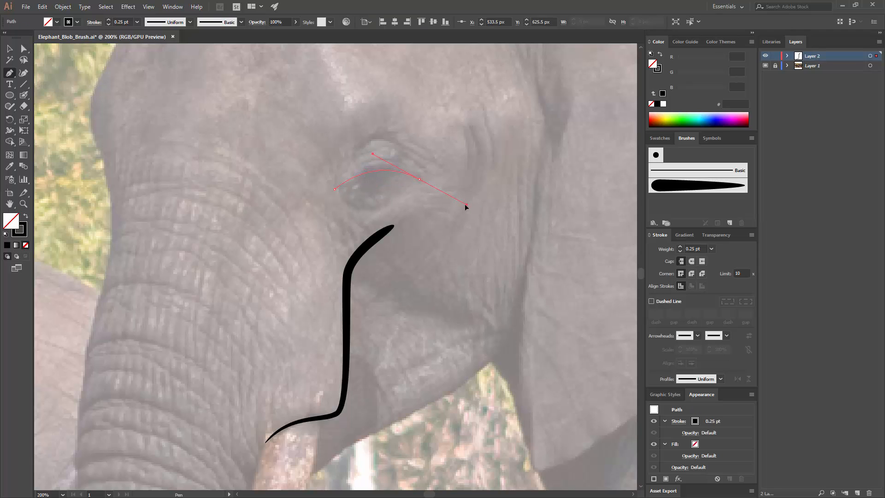
{"action": "left_click_drag", "start_coordinate": [465, 205], "coordinate": [466, 204]}
{"action": "key", "text": "v"}
{"action": "left_click", "coordinate": [454, 173]}
Step: Draw a wide curve beneath the upper eyelid, with both ends on the eyelid line
{"action": "key", "text": "ctrl+equal"}
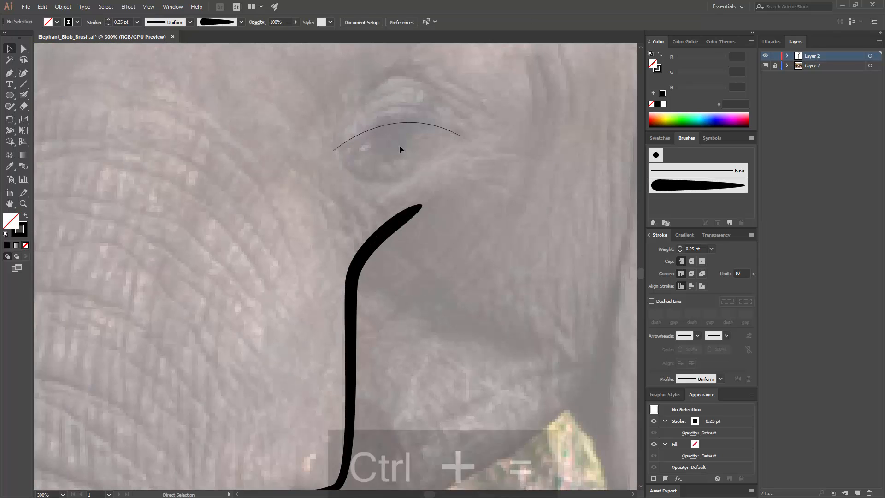
{"action": "key", "text": "p"}
{"action": "left_click", "coordinate": [344, 143]}
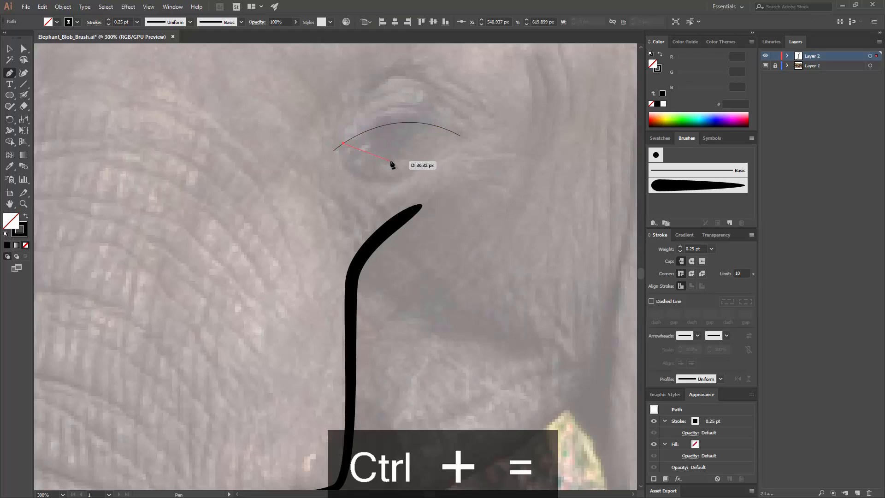
{"action": "left_click", "coordinate": [449, 131]}
{"action": "key", "text": "v"}
{"action": "left_click", "coordinate": [466, 149]}
Step: Draw an arched crease line above the upper eyelid with the Pen tool
{"action": "left_click_drag", "start_coordinate": [500, 133], "coordinate": [539, 236]}
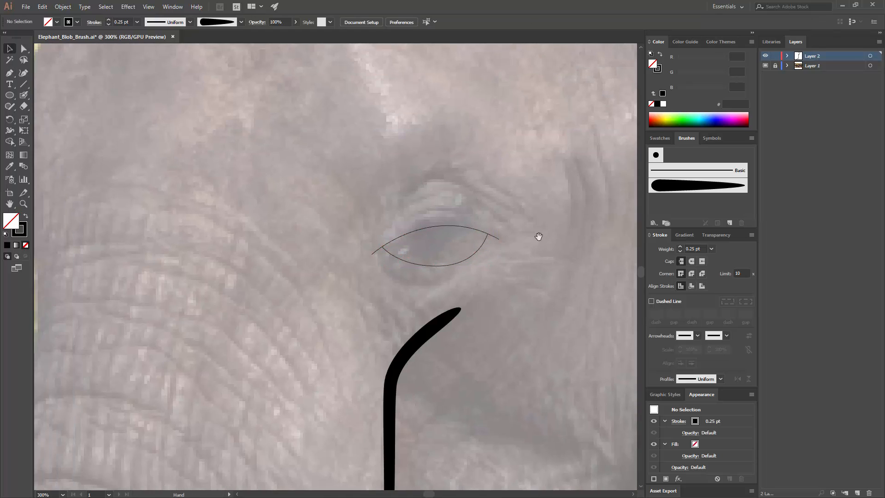
{"action": "key", "text": "p"}
{"action": "left_click", "coordinate": [397, 210]}
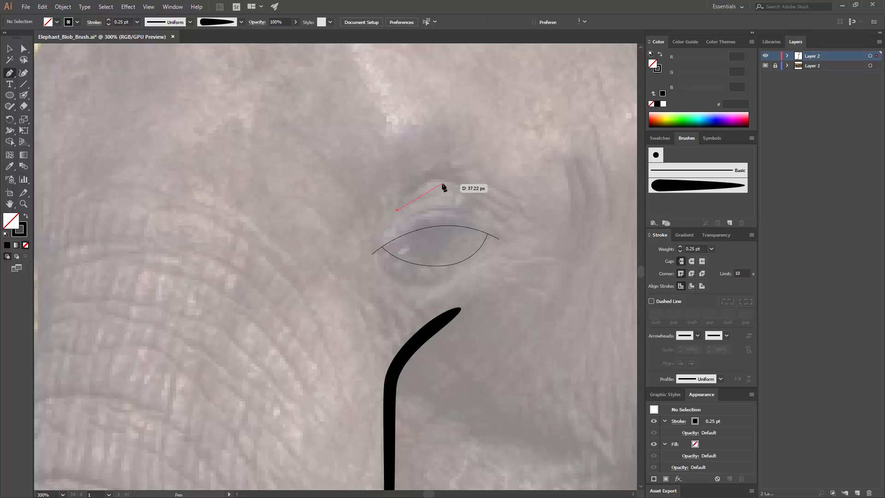
{"action": "left_click_drag", "start_coordinate": [443, 183], "coordinate": [457, 184]}
{"action": "left_click", "coordinate": [508, 220]}
{"action": "left_click", "coordinate": [525, 204], "text": "ctrl"}
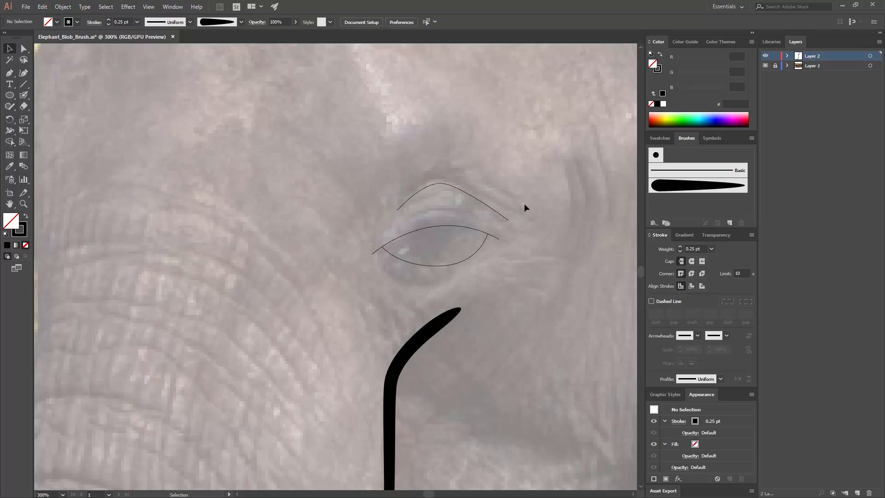
Step: Trace a path down the front edge of the large ear, around the jaw corner and along the jaw to the tusk
{"action": "key", "text": "ctrl+minus"}
{"action": "key", "text": "ctrl+minus"}
{"action": "key", "text": "p"}
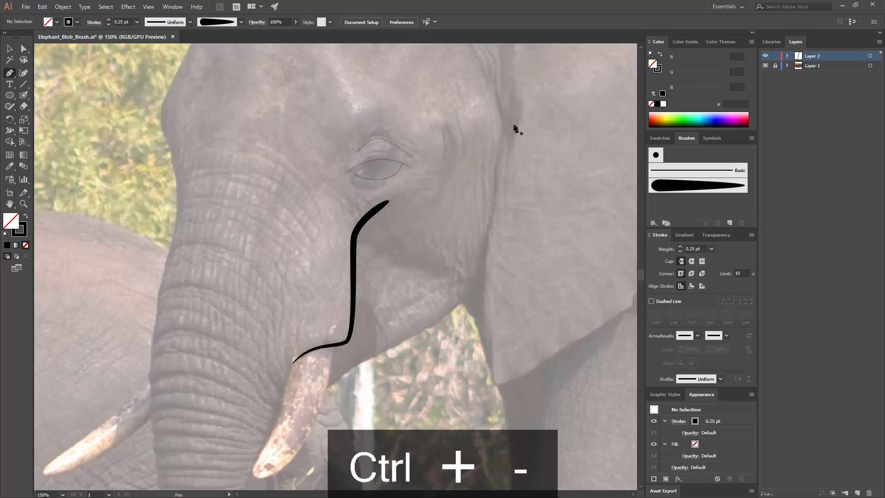
{"action": "left_click", "coordinate": [495, 82]}
{"action": "left_click_drag", "start_coordinate": [506, 120], "coordinate": [502, 145]}
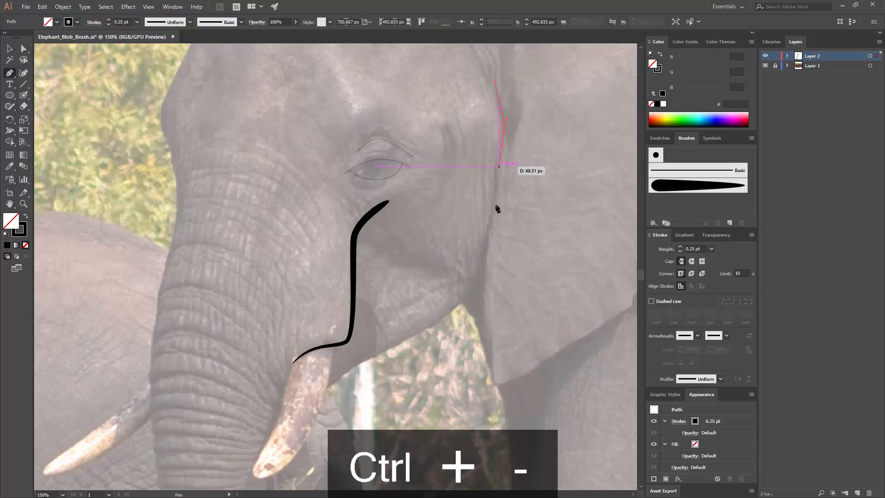
{"action": "left_click_drag", "start_coordinate": [467, 298], "coordinate": [450, 318]}
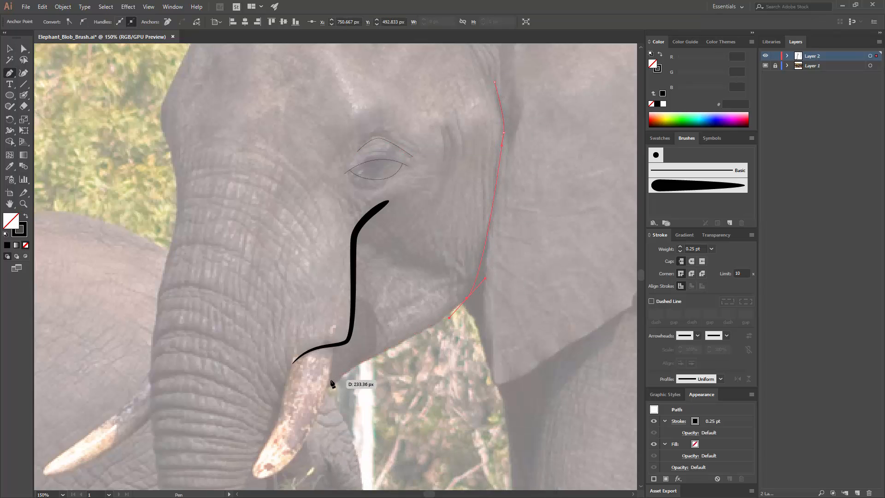
{"action": "left_click", "coordinate": [367, 324], "text": "ctrl"}
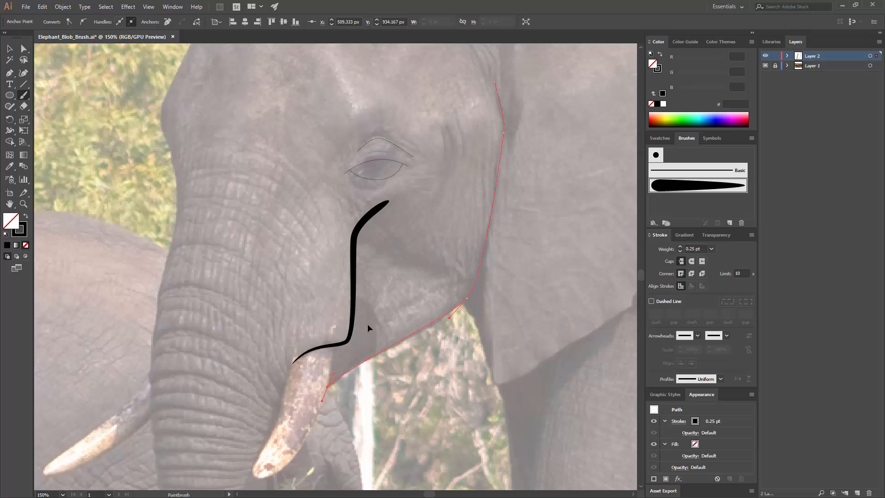
{"action": "key", "text": "b"}
Step: Outline the near tusk with curved Pen segments and join the path smoothly to the lower end of the cheek line
{"action": "left_click_drag", "start_coordinate": [352, 356], "coordinate": [408, 210]}
{"action": "key", "text": "p"}
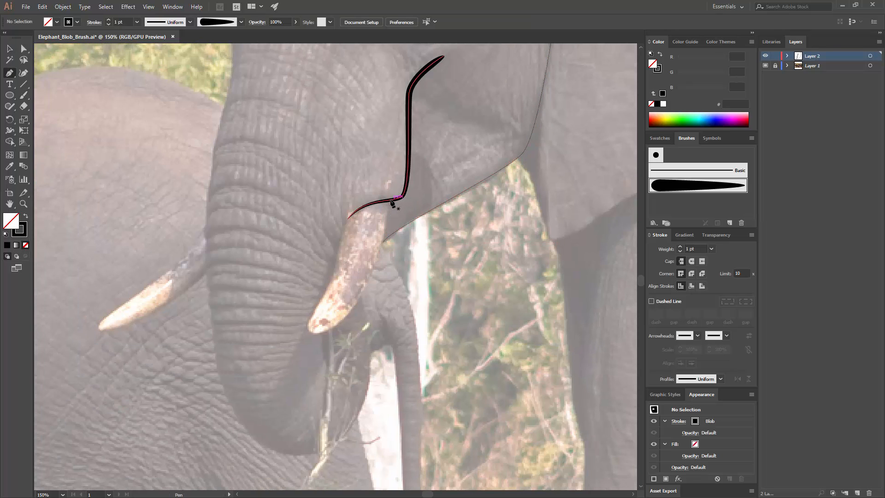
{"action": "left_click", "coordinate": [390, 200]}
{"action": "left_click_drag", "start_coordinate": [344, 317], "coordinate": [313, 342]}
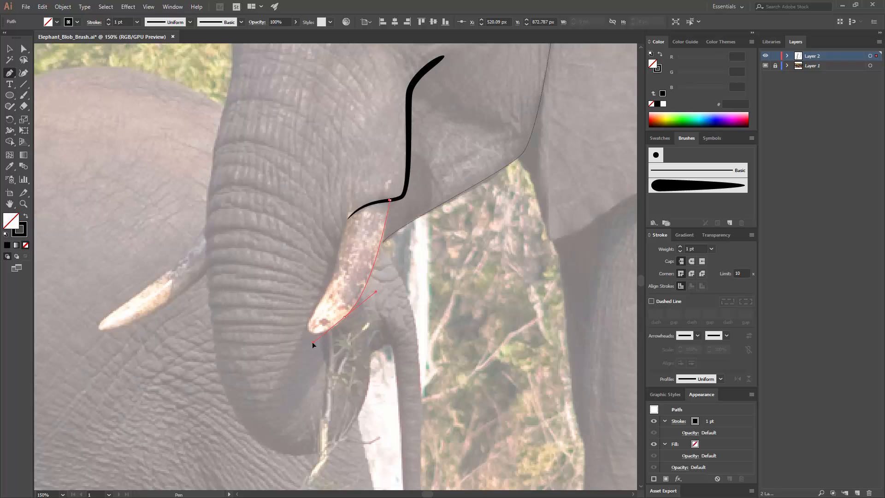
{"action": "left_click_drag", "start_coordinate": [313, 312], "coordinate": [320, 294]}
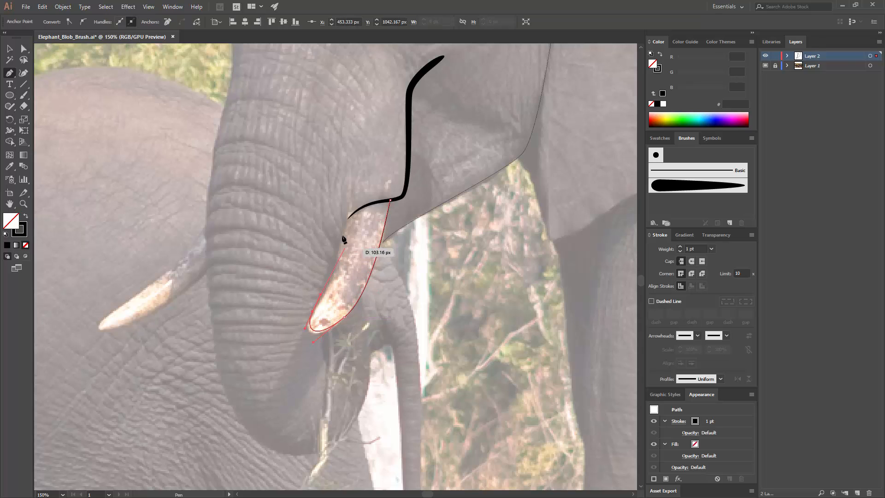
{"action": "left_click_drag", "start_coordinate": [349, 218], "coordinate": [352, 194]}
{"action": "key", "text": "a"}
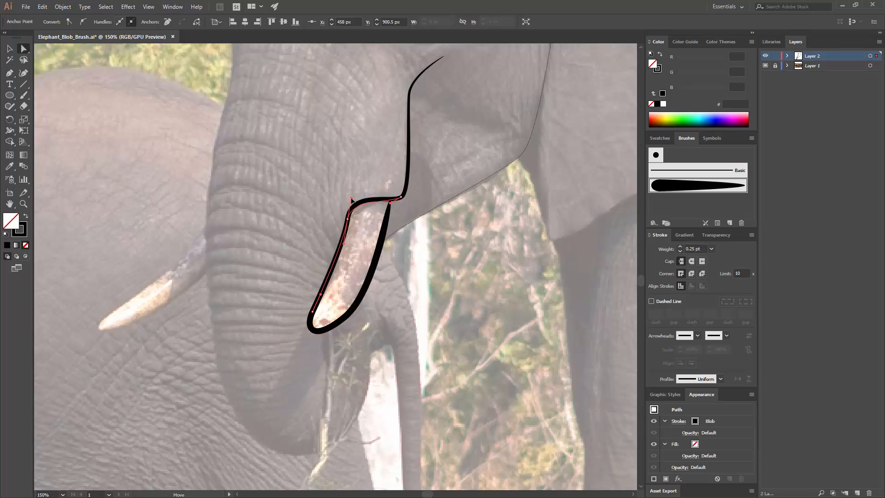
{"action": "left_click", "coordinate": [361, 247]}
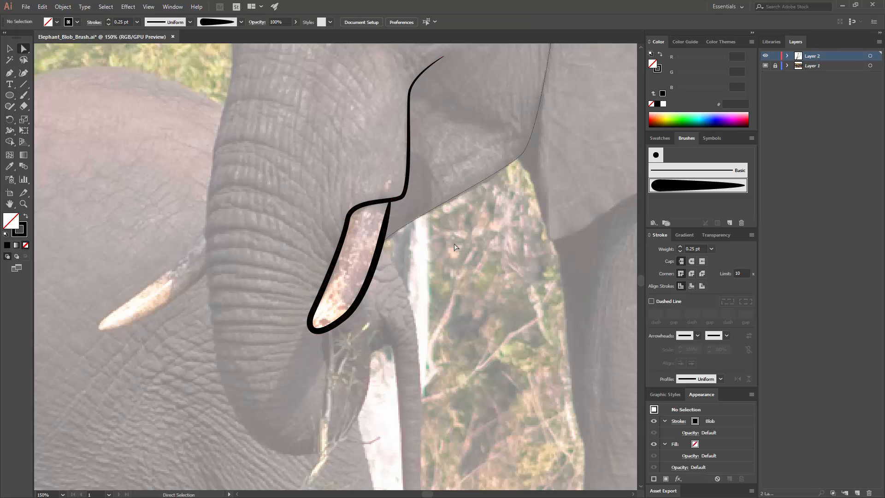
Step: Replace the wide lower eye curve with a narrower rounded curve hanging from the upper eyelid
{"action": "scroll", "coordinate": [437, 166], "scroll_direction": "up", "scroll_amount": 5}
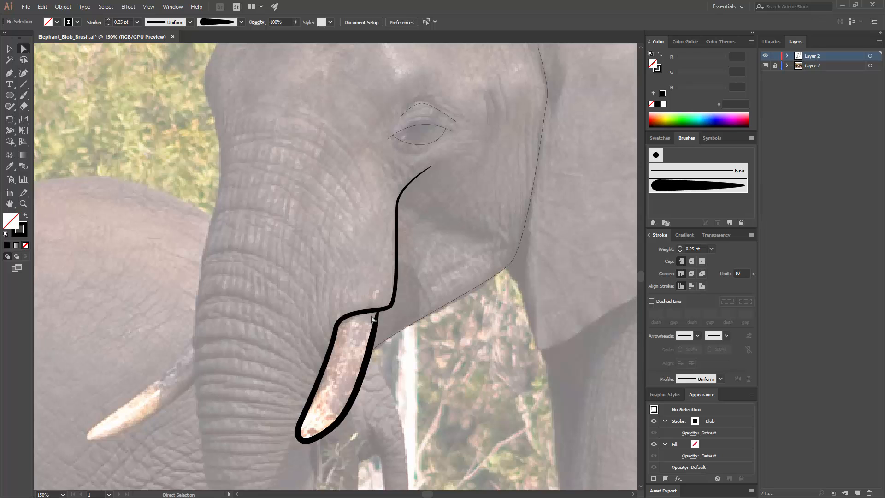
{"action": "key", "text": "v"}
{"action": "left_click", "coordinate": [423, 144]}
{"action": "key", "text": "ctrl+equal"}
{"action": "key", "text": "ctrl+equal"}
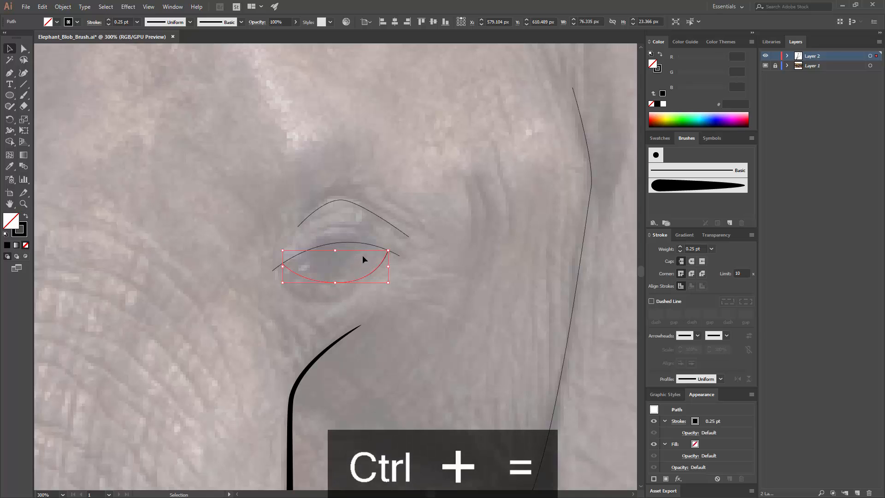
{"action": "key", "text": "Delete"}
{"action": "key", "text": "p"}
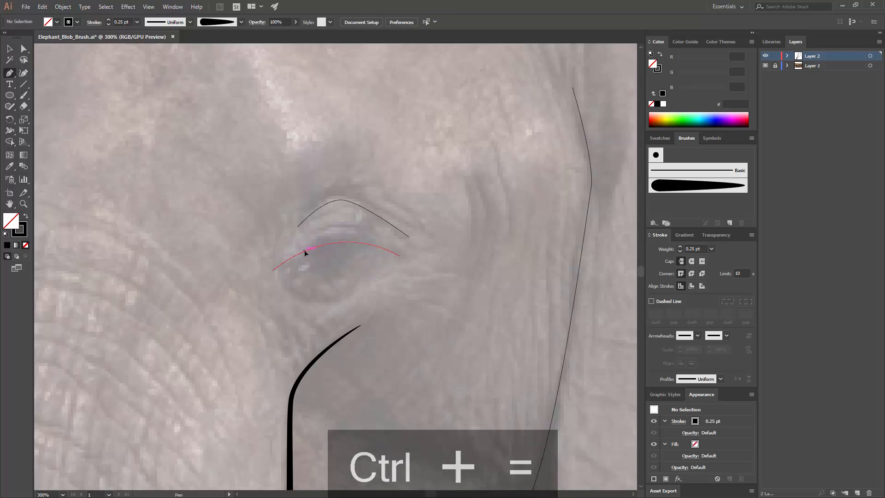
{"action": "left_click", "coordinate": [305, 251]}
{"action": "left_click_drag", "start_coordinate": [338, 274], "coordinate": [362, 272]}
{"action": "left_click", "coordinate": [369, 245]}
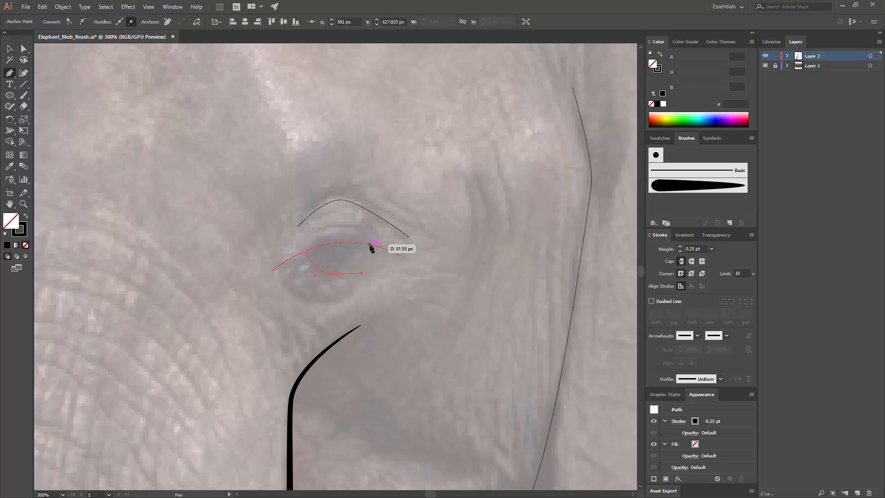
{"action": "left_click", "coordinate": [441, 264], "text": "ctrl"}
Step: Trace the trunk's outline from the tusk around the curled tip and up its front edge to the brow
{"action": "key", "text": "ctrl+minus"}
{"action": "left_click_drag", "start_coordinate": [325, 262], "coordinate": [369, 138]}
{"action": "left_click_drag", "start_coordinate": [357, 249], "coordinate": [403, 151]}
{"action": "left_click_drag", "start_coordinate": [357, 274], "coordinate": [383, 216]}
{"action": "key", "text": "p"}
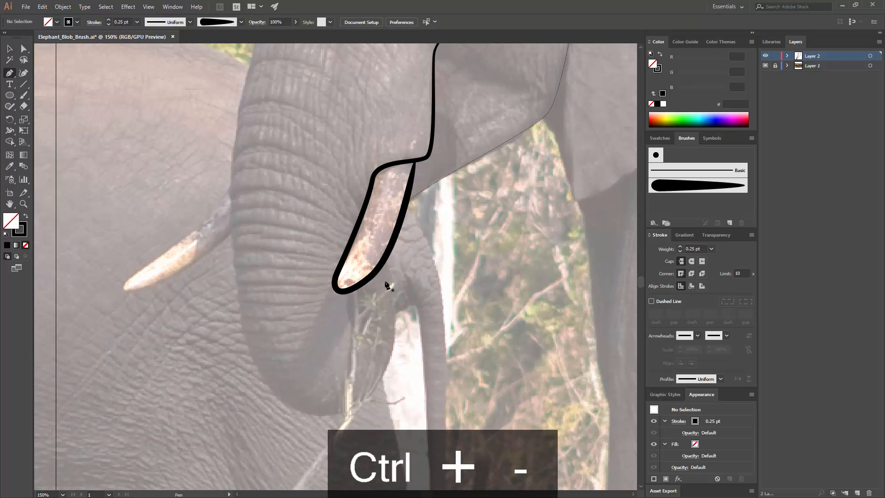
{"action": "left_click", "coordinate": [381, 263]}
{"action": "left_click_drag", "start_coordinate": [392, 355], "coordinate": [378, 385]}
{"action": "left_click_drag", "start_coordinate": [296, 410], "coordinate": [237, 391]}
{"action": "left_click_drag", "start_coordinate": [235, 170], "coordinate": [236, 125]}
{"action": "left_click_drag", "start_coordinate": [273, 147], "coordinate": [217, 409]}
{"action": "left_click_drag", "start_coordinate": [200, 253], "coordinate": [187, 205]}
{"action": "left_click", "coordinate": [187, 178]}
Step: Continue the outline from the brow up the forehead and over the top of the head to the ear's base
{"action": "left_click_drag", "start_coordinate": [231, 125], "coordinate": [202, 230]}
{"action": "left_click_drag", "start_coordinate": [210, 181], "coordinate": [212, 168]}
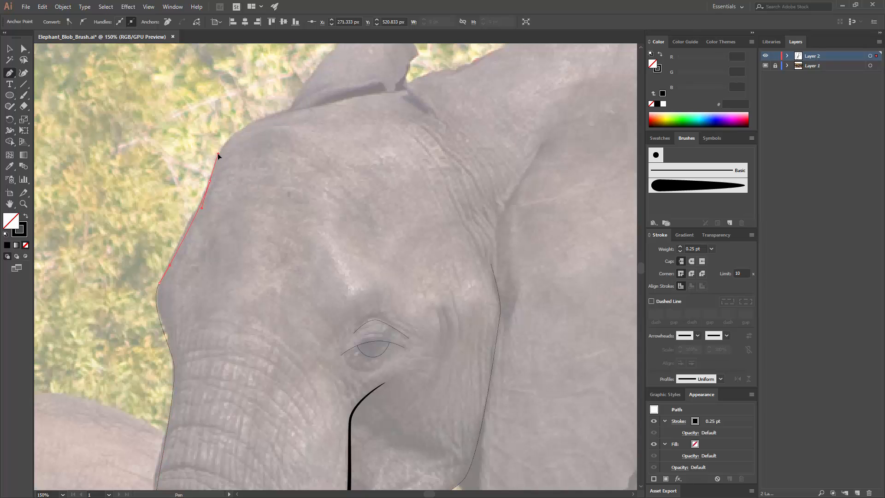
{"action": "left_click_drag", "start_coordinate": [263, 118], "coordinate": [272, 114]}
{"action": "left_click", "coordinate": [400, 91]}
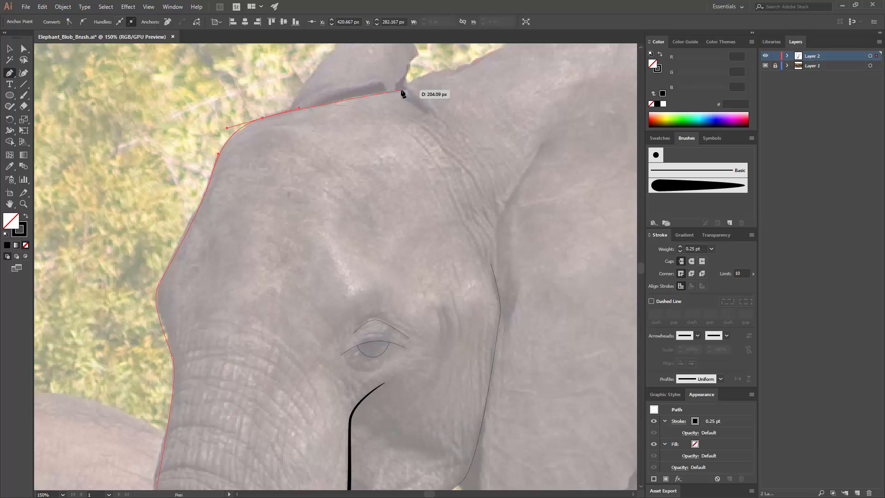
Step: Continue the outline along the large ear's upper edge, around its rear edge and onto its lower edge
{"action": "left_click_drag", "start_coordinate": [401, 90], "coordinate": [282, 178]}
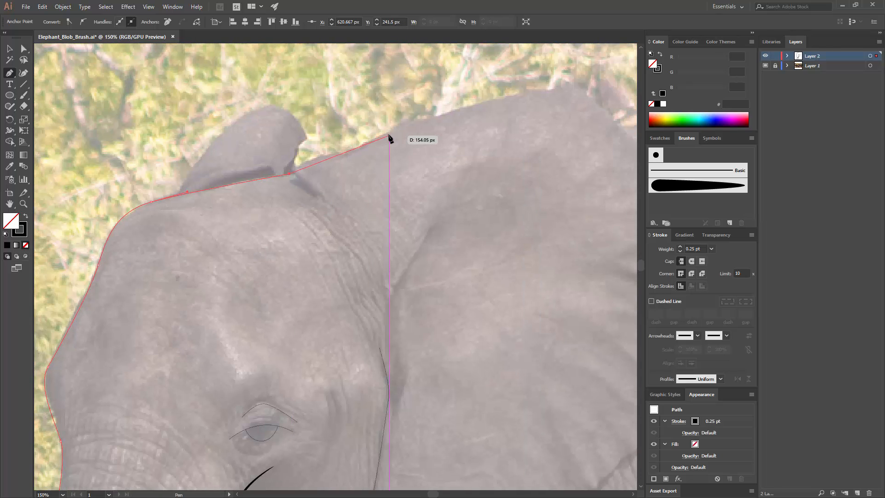
{"action": "left_click_drag", "start_coordinate": [389, 134], "coordinate": [279, 121]}
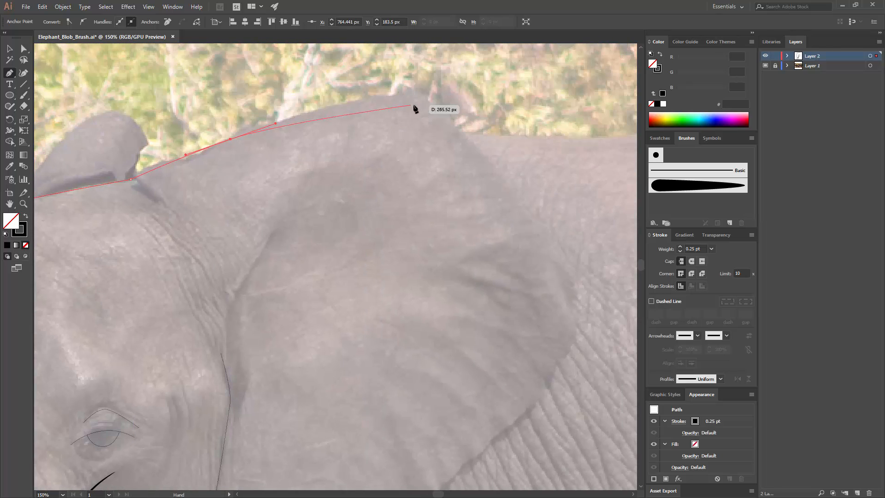
{"action": "left_click_drag", "start_coordinate": [432, 103], "coordinate": [462, 134]}
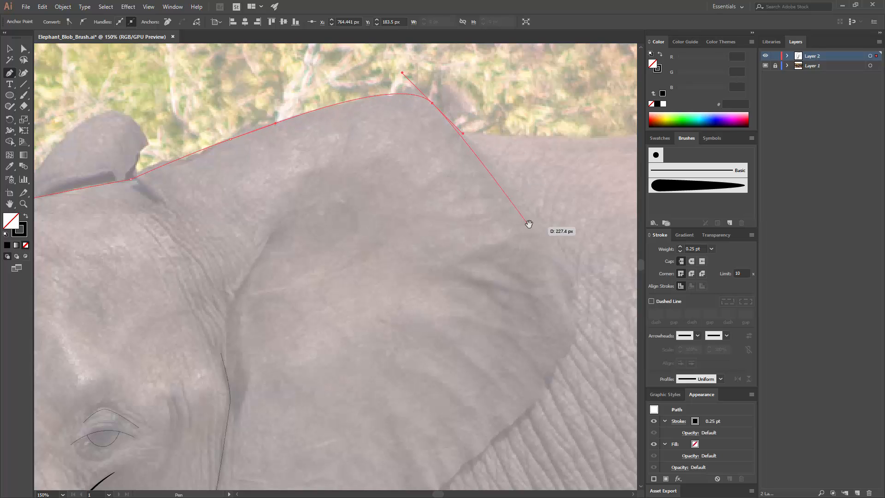
{"action": "left_click_drag", "start_coordinate": [579, 270], "coordinate": [492, 240]}
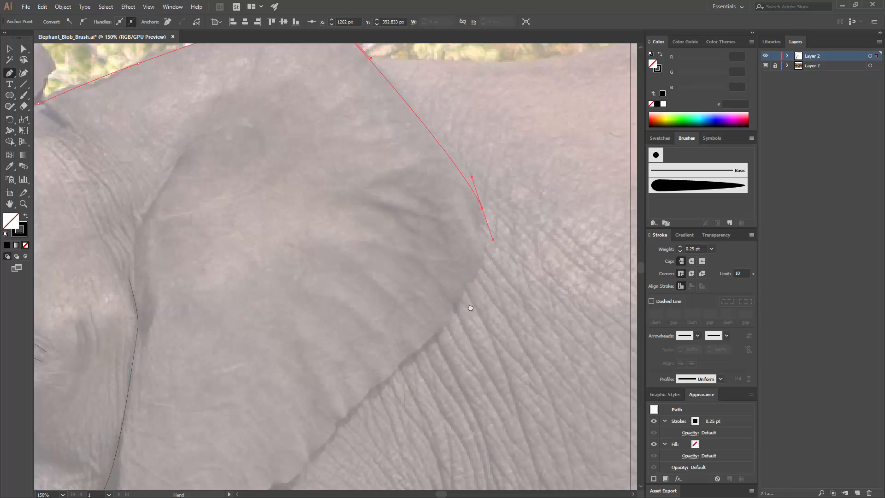
{"action": "left_click_drag", "start_coordinate": [471, 306], "coordinate": [485, 181]}
{"action": "left_click_drag", "start_coordinate": [432, 227], "coordinate": [381, 274]}
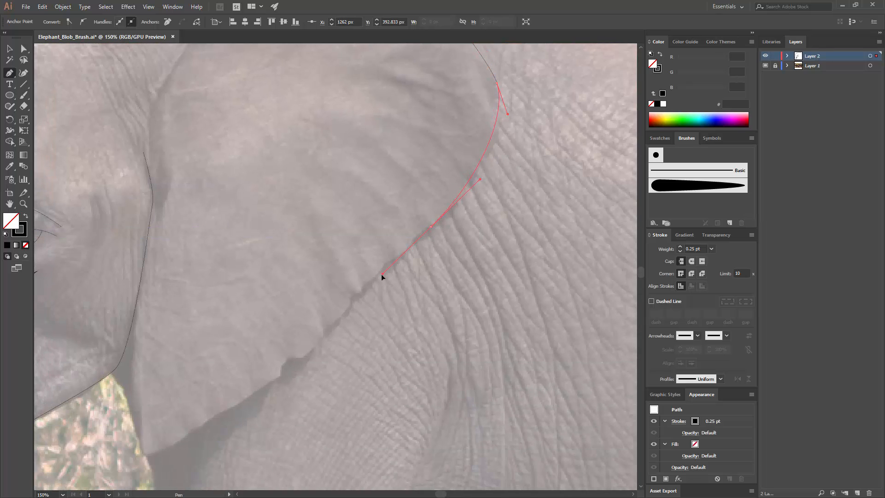
Step: Undo the last anchor points placed around the notch in the ear's lower edge
{"action": "left_click_drag", "start_coordinate": [307, 364], "coordinate": [363, 310]}
{"action": "key", "text": "ctrl+z"}
{"action": "key", "text": "ctrl+z"}
{"action": "key", "text": "ctrl+z"}
{"action": "key", "text": "ctrl+z"}
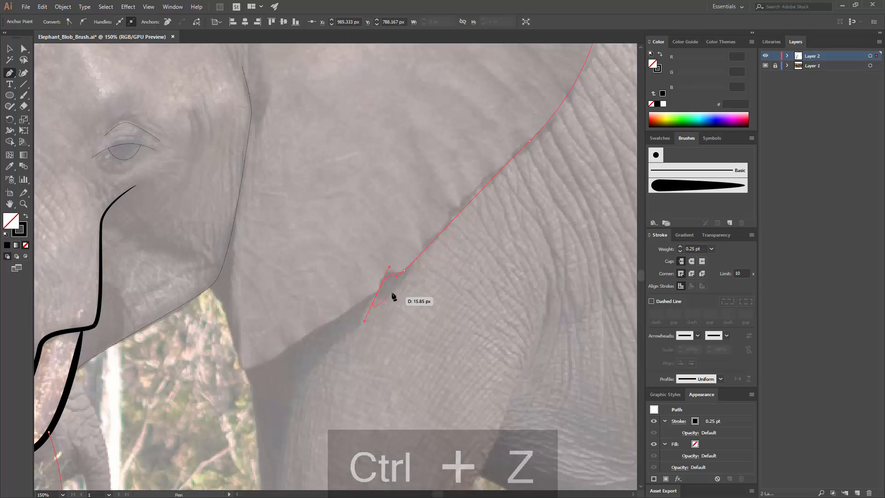
Step: Trace the notch and the ear's lower edge to its tip, and end the outline at the jaw corner
{"action": "left_click", "coordinate": [401, 274]}
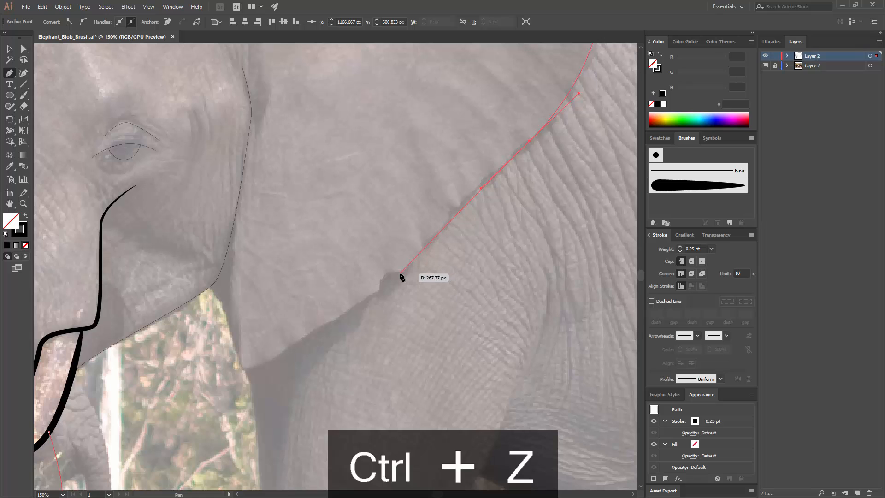
{"action": "left_click_drag", "start_coordinate": [378, 289], "coordinate": [371, 308]}
{"action": "key", "text": "ctrl+z"}
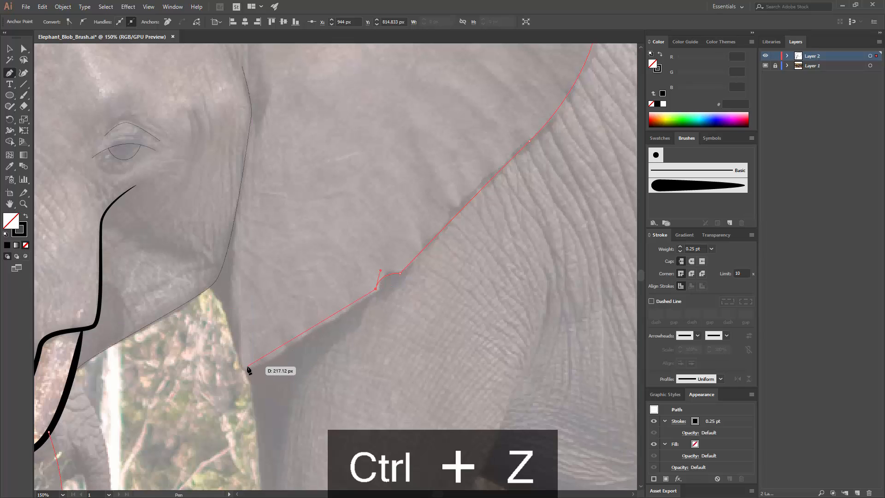
{"action": "left_click_drag", "start_coordinate": [248, 367], "coordinate": [225, 362]}
{"action": "left_click_drag", "start_coordinate": [210, 287], "coordinate": [193, 257]}
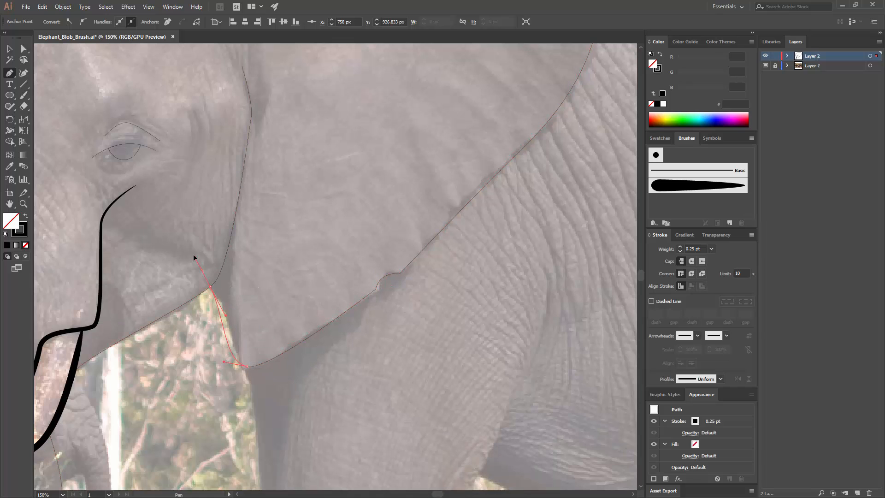
{"action": "left_click", "coordinate": [286, 257], "text": "ctrl"}
Step: Apply the tapered blob brush to the head-and-ear outline and the jaw line
{"action": "key", "text": "ctrl+minus"}
{"action": "key", "text": "ctrl+minus"}
{"action": "key", "text": "ctrl+minus"}
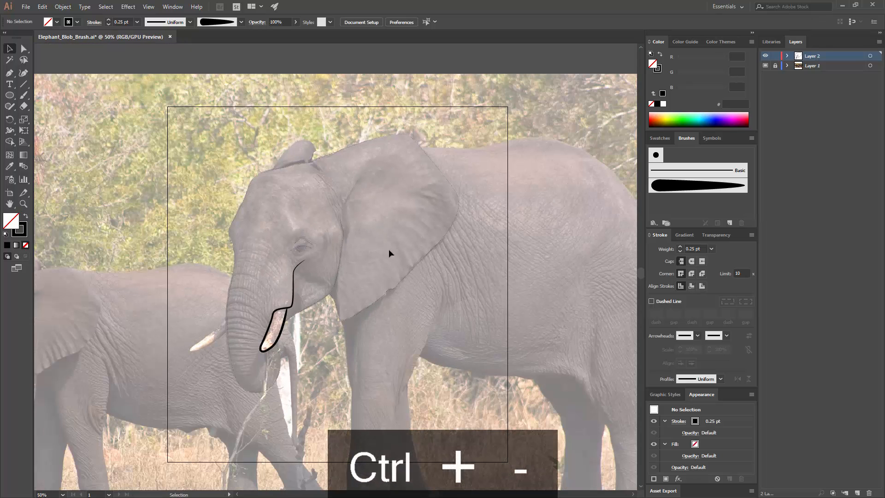
{"action": "left_click_drag", "start_coordinate": [347, 220], "coordinate": [326, 188]}
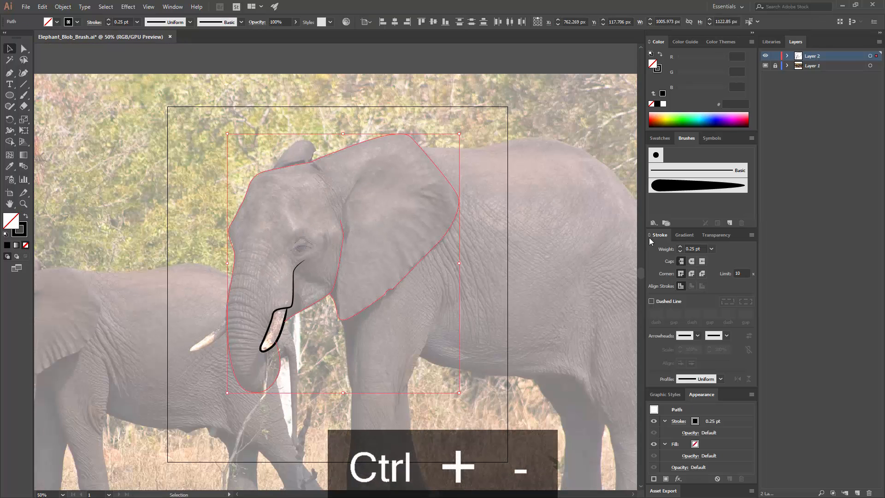
{"action": "left_click", "coordinate": [698, 185]}
{"action": "left_click", "coordinate": [559, 267]}
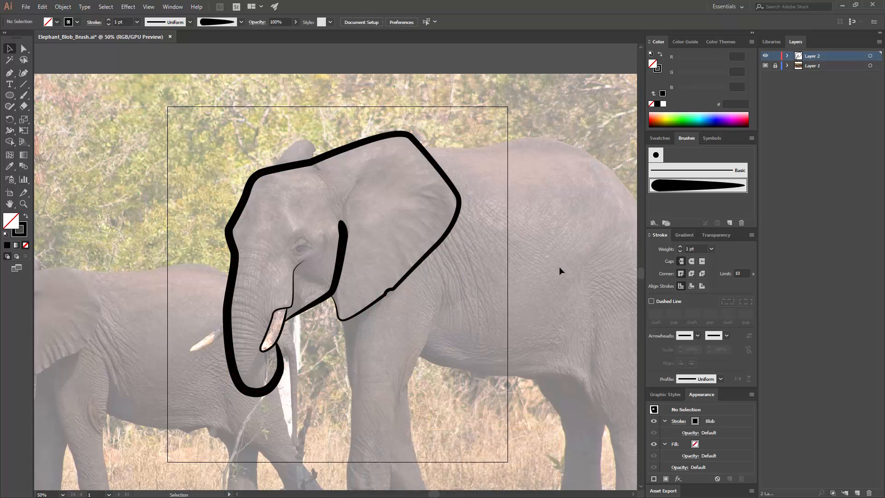
{"action": "key", "text": "ctrl+="}
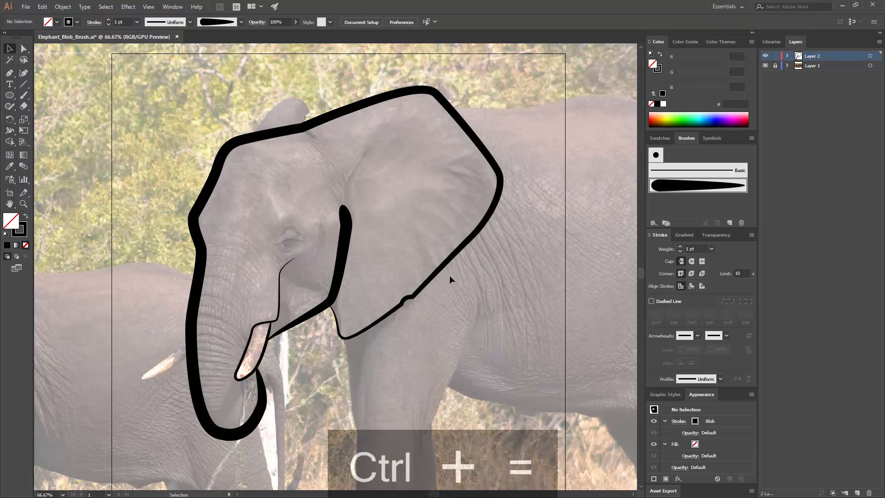
Step: Select the head-and-ear outline with the jaw line and match them to the cheek-and-tusk line's 0.25 pt blob stroke using the Eyedropper
{"action": "left_click_drag", "start_coordinate": [316, 232], "coordinate": [394, 217]}
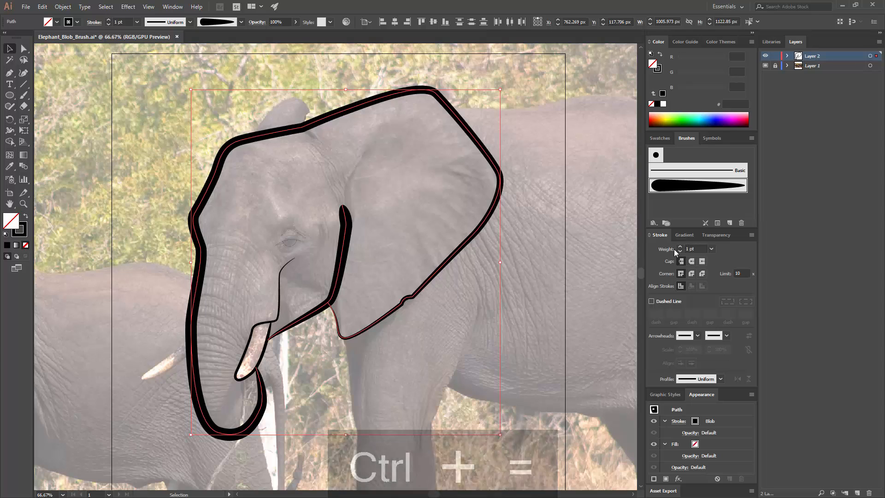
{"action": "left_click", "coordinate": [11, 169]}
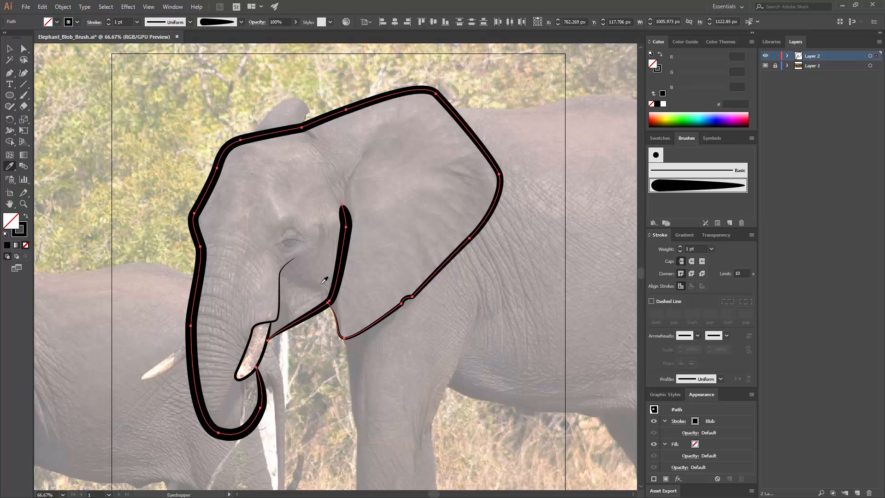
{"action": "left_click", "coordinate": [280, 292]}
{"action": "key", "text": "v"}
{"action": "left_click", "coordinate": [302, 266]}
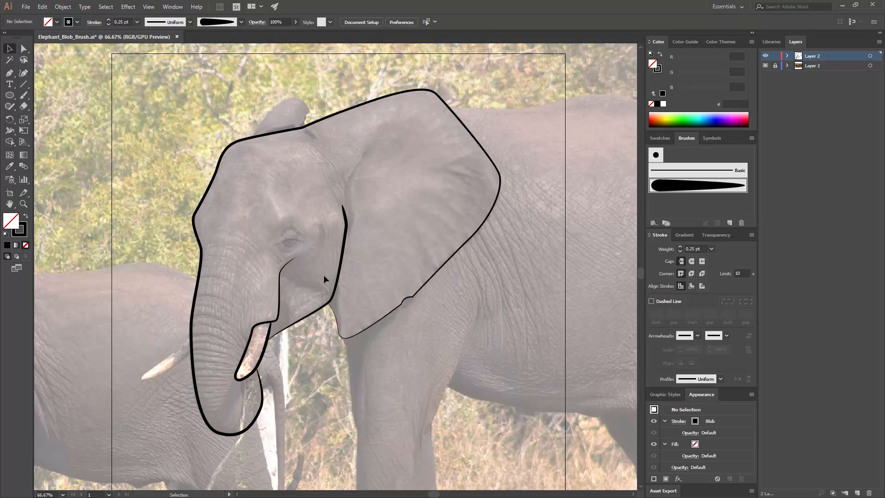
Step: Select the cheek-and-tusk path and activate the Scissors tool for cutting it
{"action": "key", "text": "space"}
{"action": "mouse_move", "coordinate": [327, 278]}
{"action": "left_mouse_down"}
{"action": "mouse_move", "coordinate": [360, 264]}
{"action": "mouse_move", "coordinate": [389, 151]}
{"action": "left_mouse_up"}
{"action": "key", "text": "ctrl+equal"}
{"action": "key", "text": "ctrl+equal"}
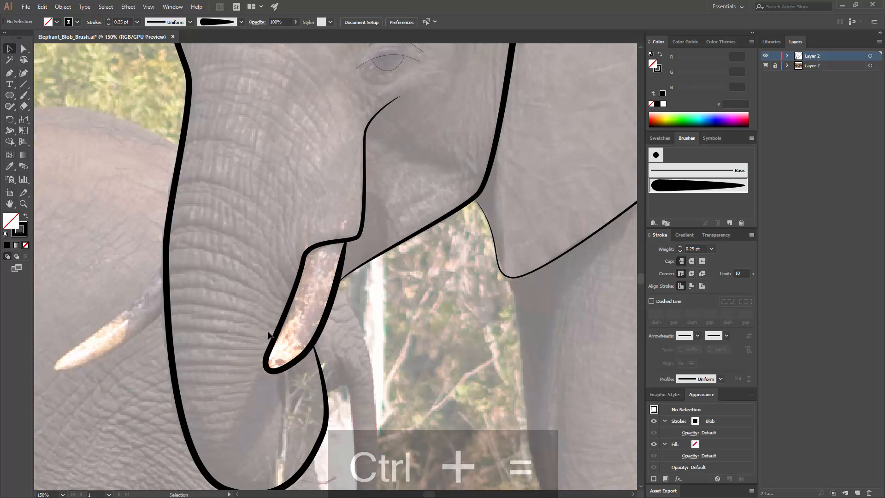
{"action": "left_click", "coordinate": [343, 254]}
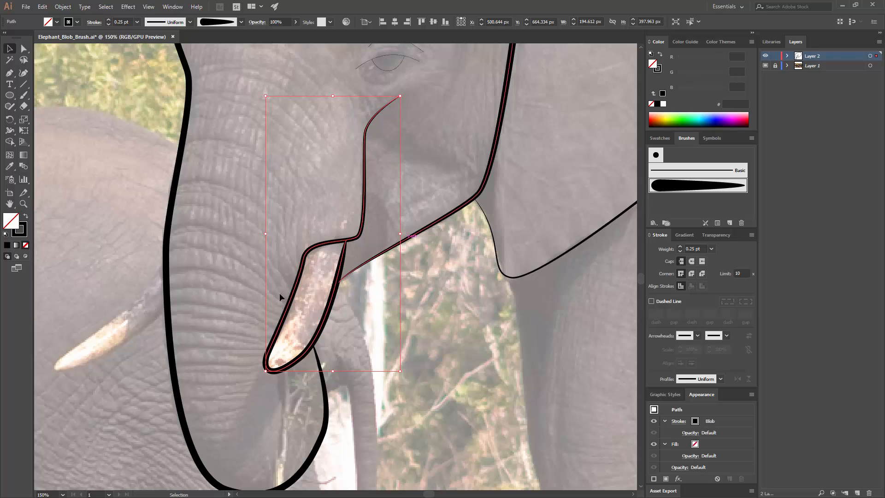
{"action": "left_click", "coordinate": [24, 107]}
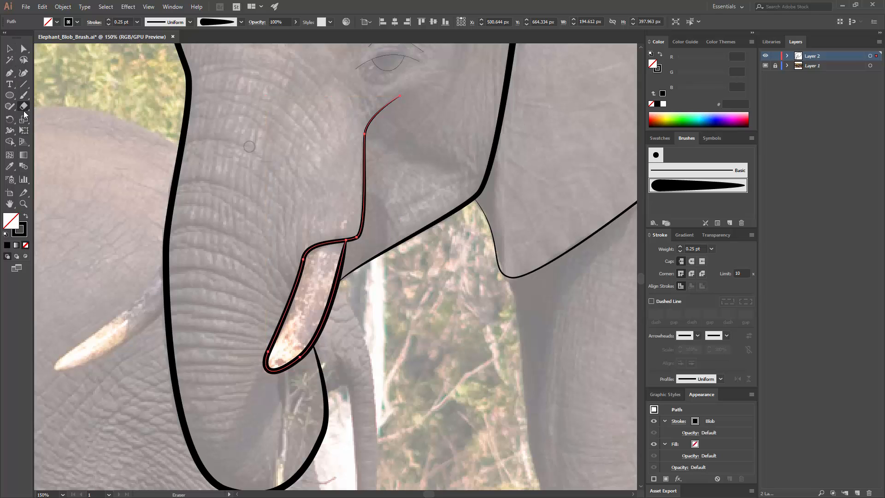
{"action": "left_click", "coordinate": [25, 112]}
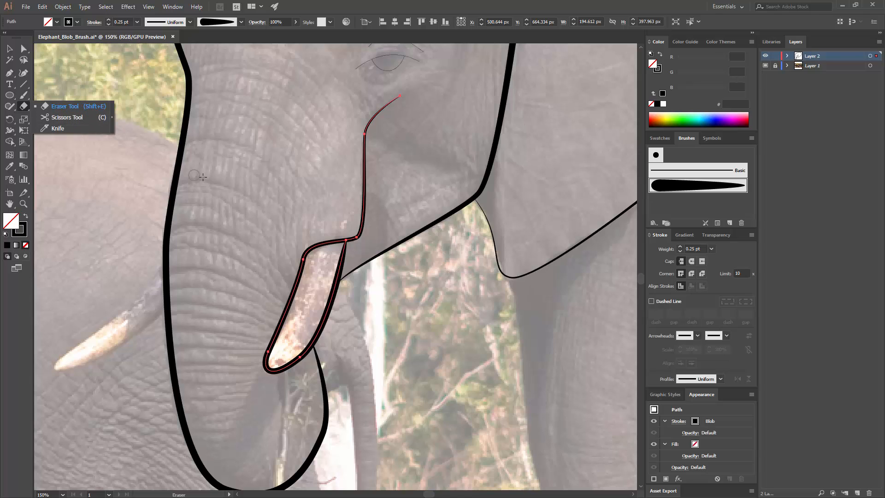
{"action": "left_click", "coordinate": [80, 119]}
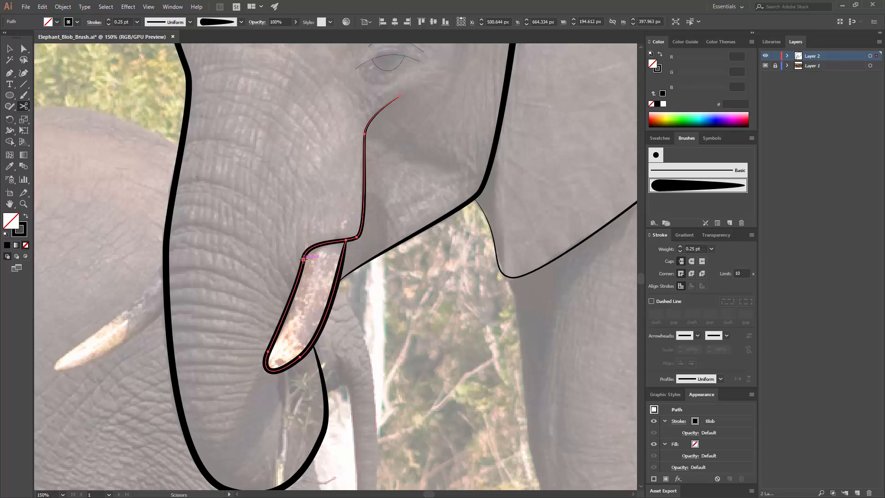
{"action": "left_click", "coordinate": [303, 260]}
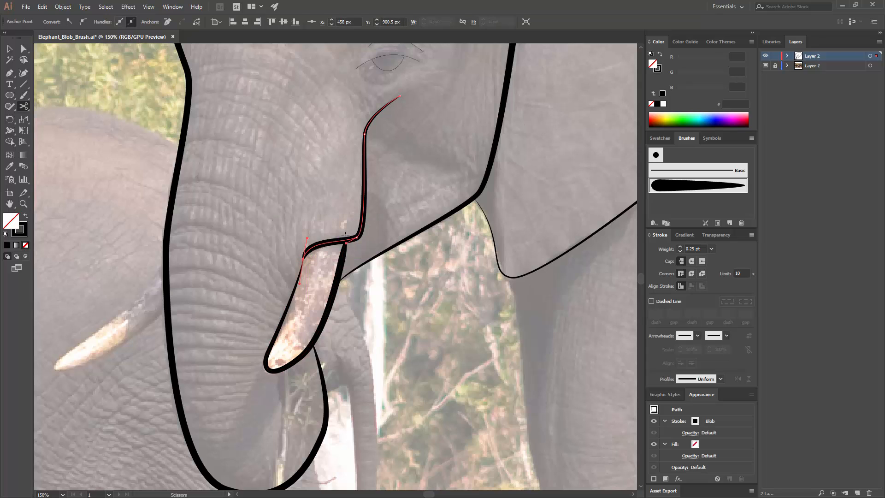
{"action": "key", "text": "ctrl+z"}
{"action": "left_click", "coordinate": [330, 243]}
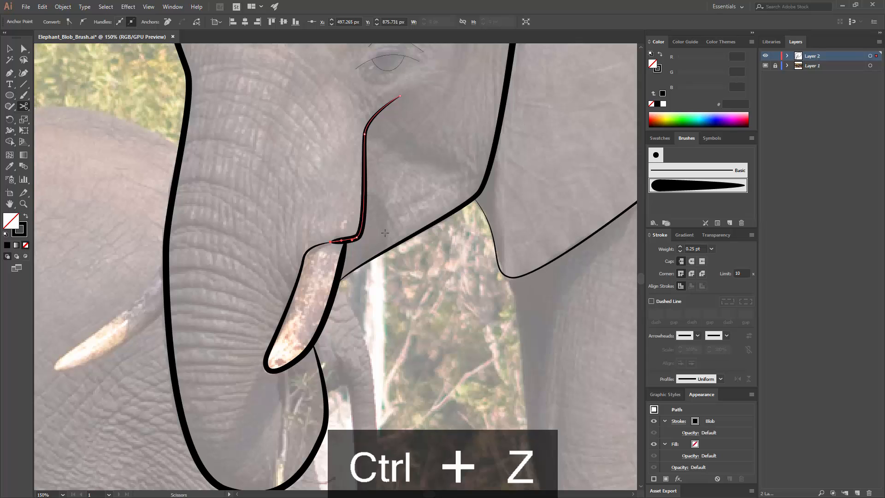
{"action": "key", "text": "ctrl+z"}
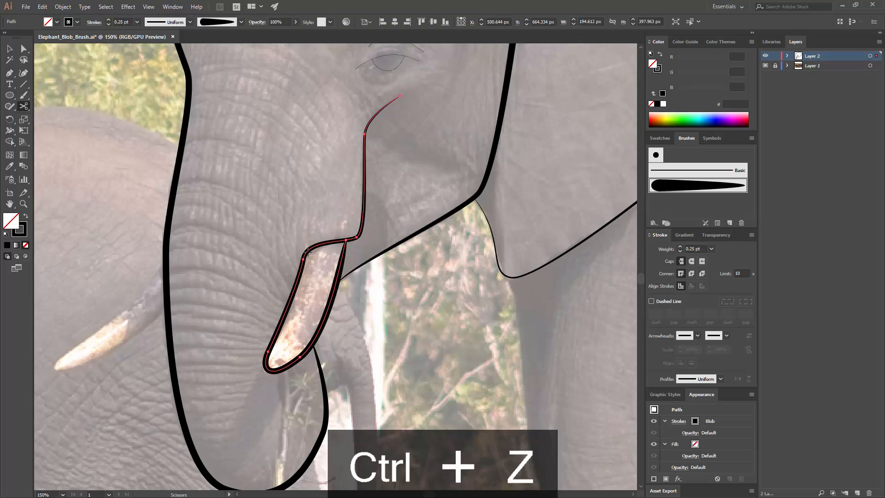
Step: Split the cheek-and-tusk path just above the tusk's upper trunk-side corner and deselect it
{"action": "left_click", "coordinate": [306, 253]}
{"action": "key", "text": "v"}
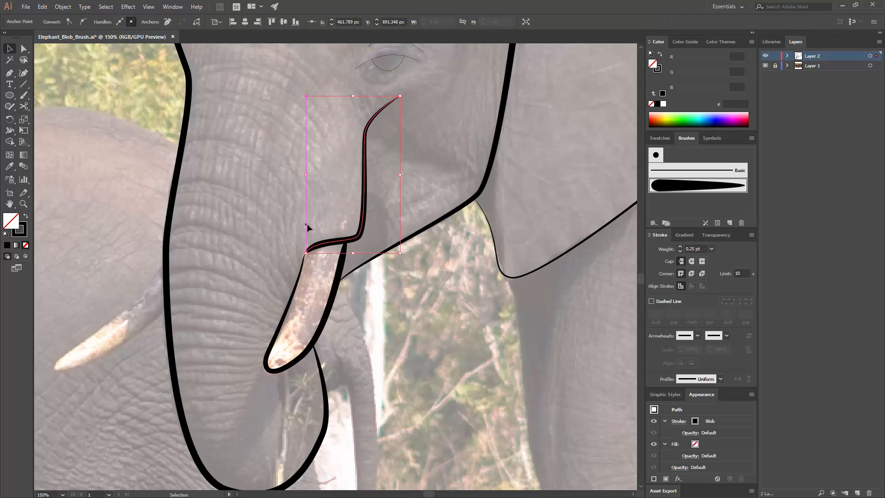
{"action": "left_click", "coordinate": [307, 224]}
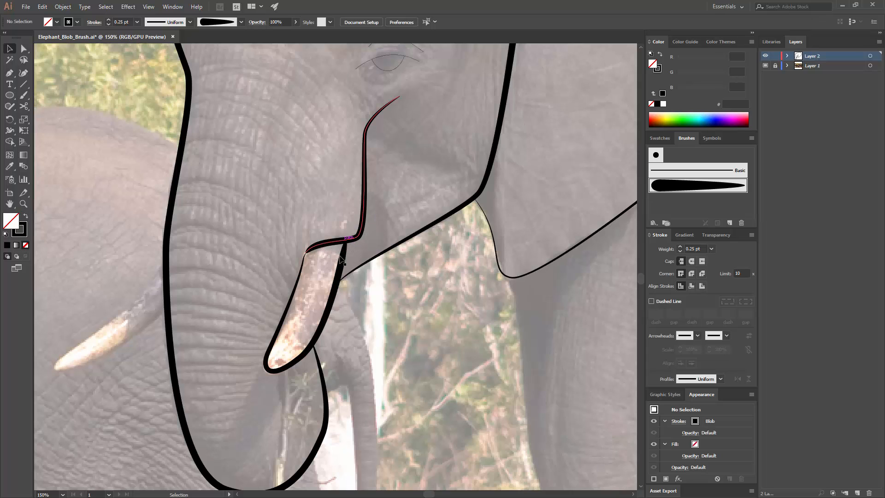
Step: Split the head-and-ear outline with the Scissors at the anchor where the top of the head meets the large ear
{"action": "scroll", "coordinate": [375, 209], "scroll_direction": "up", "scroll_amount": 10}
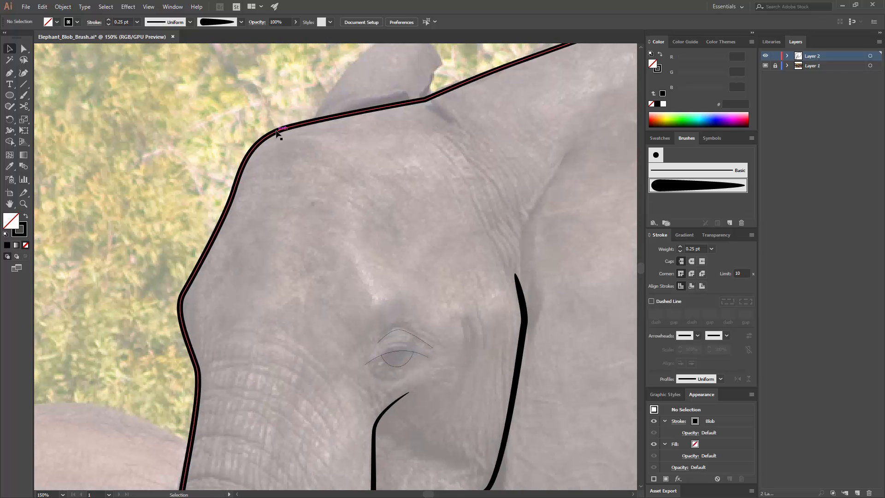
{"action": "left_click", "coordinate": [277, 133]}
{"action": "key", "text": "c"}
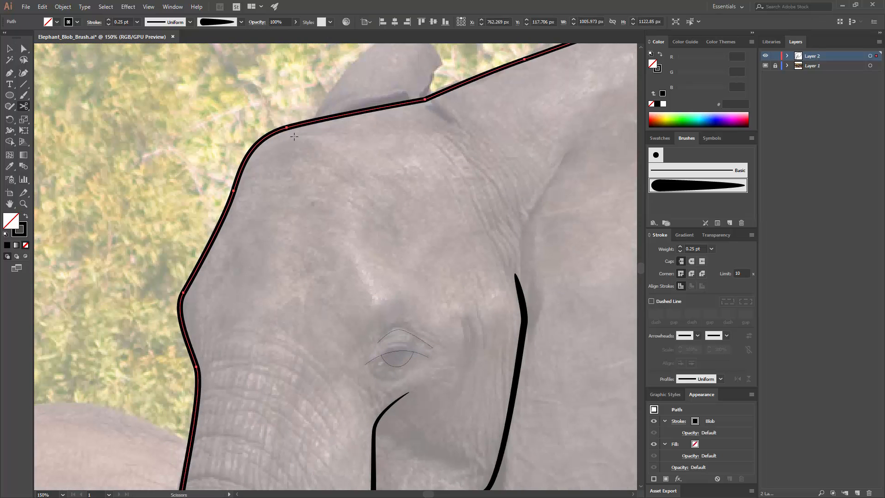
{"action": "left_click", "coordinate": [425, 99]}
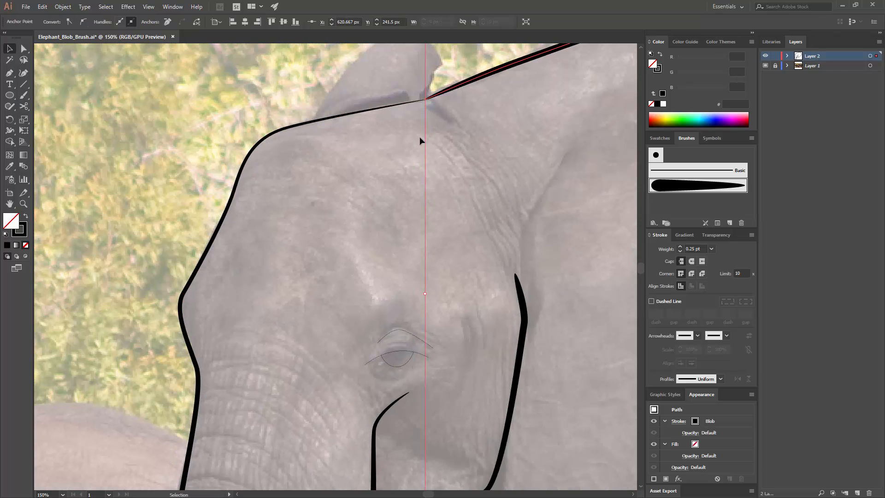
{"action": "key", "text": "ctrl+minus"}
{"action": "key", "text": "ctrl+minus"}
{"action": "left_click_drag", "start_coordinate": [371, 293], "coordinate": [330, 136]}
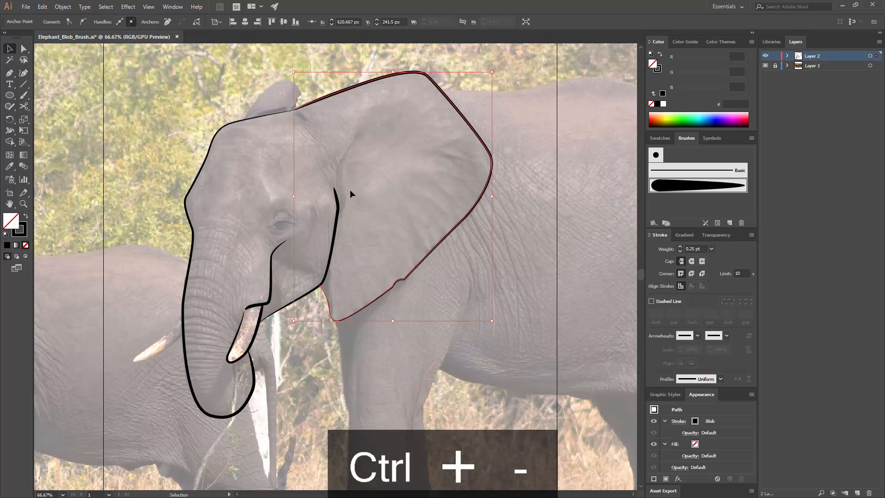
{"action": "left_click", "coordinate": [364, 228]}
{"action": "left_click_drag", "start_coordinate": [366, 231], "coordinate": [387, 211]}
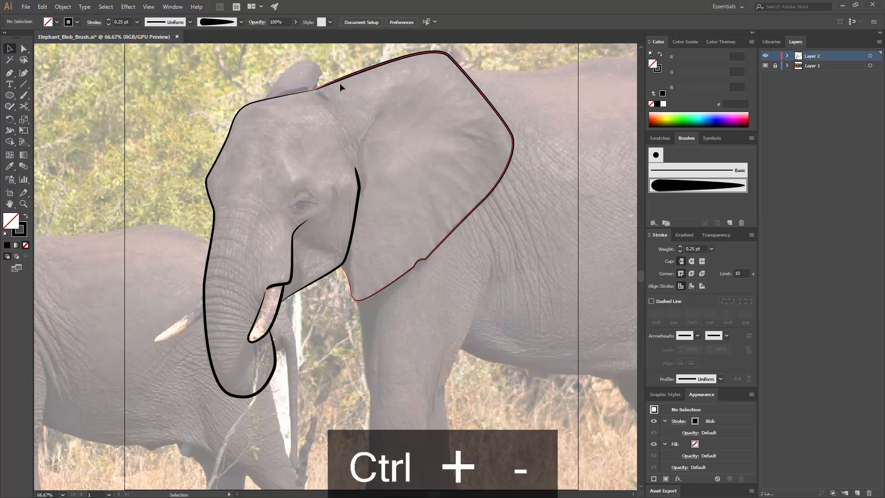
Step: Trace the ear's front fold with the Pen from inside the ear down to the upper end of the jaw line
{"action": "key", "text": "ctrl+equal"}
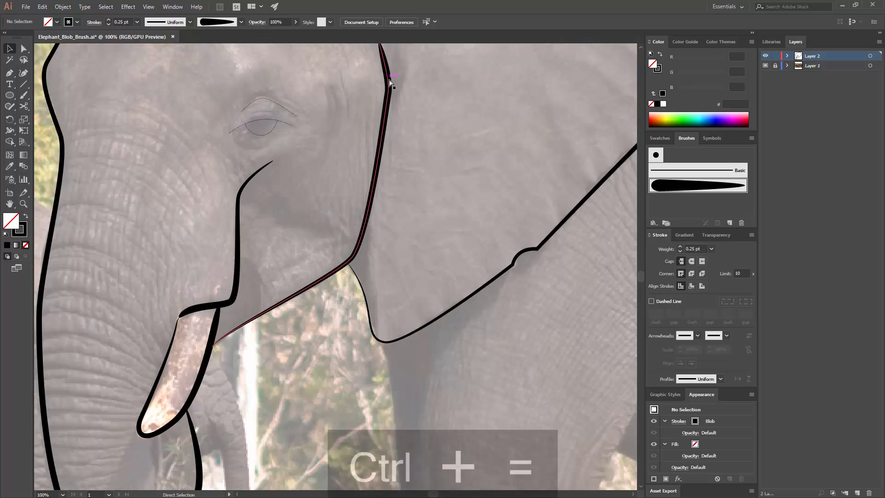
{"action": "key", "text": "p"}
{"action": "key", "text": "ctrl+equal"}
{"action": "left_click", "coordinate": [396, 83]}
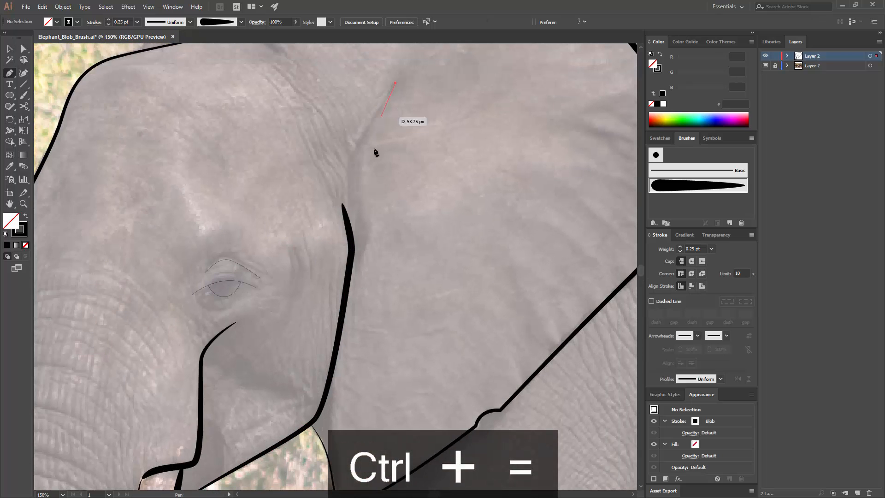
{"action": "left_click", "coordinate": [350, 151]}
{"action": "left_click", "coordinate": [348, 167]}
{"action": "left_click", "coordinate": [347, 184]}
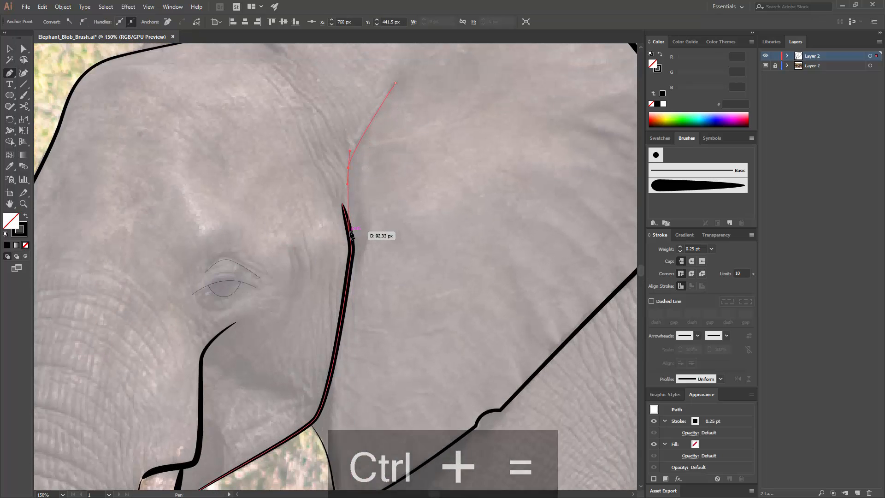
{"action": "left_click", "coordinate": [350, 231]}
{"action": "key", "text": "v"}
{"action": "left_click", "coordinate": [383, 192]}
Step: Apply the tapered blob brush to the ear-fold line and match its stroke to the 0.25 pt jaw line with the Eyedropper
{"action": "left_click_drag", "start_coordinate": [332, 139], "coordinate": [383, 157]}
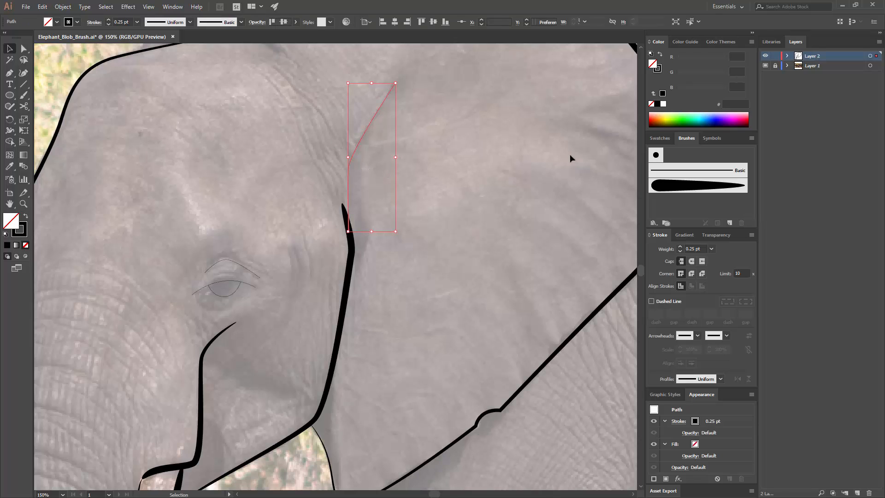
{"action": "left_click", "coordinate": [698, 185]}
{"action": "left_click", "coordinate": [10, 166]}
{"action": "left_click", "coordinate": [354, 245]}
{"action": "key", "text": "v"}
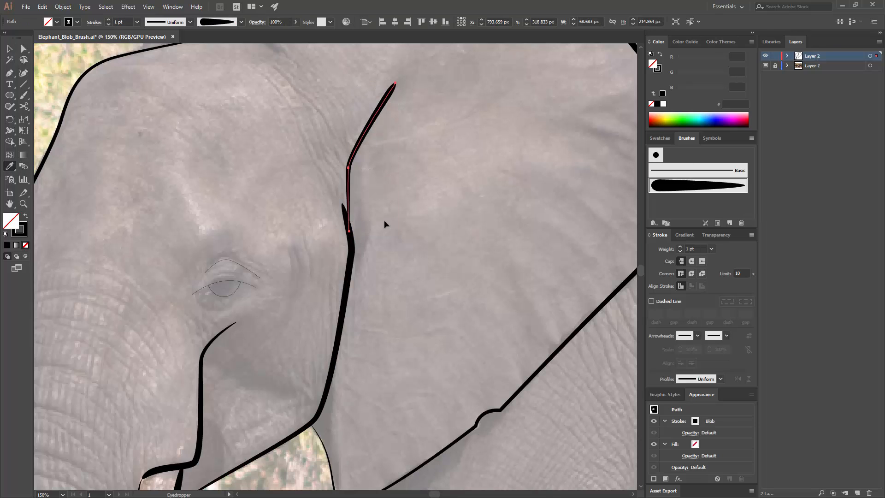
{"action": "left_click", "coordinate": [383, 218]}
Step: Apply the tapered blob brush to the eye and eyelid lines and match their stroke to the 0.25 pt ear-fold line
{"action": "mouse_move", "coordinate": [384, 198]}
{"action": "left_mouse_down"}
{"action": "mouse_move", "coordinate": [449, 160]}
{"action": "mouse_move", "coordinate": [466, 137]}
{"action": "left_mouse_up"}
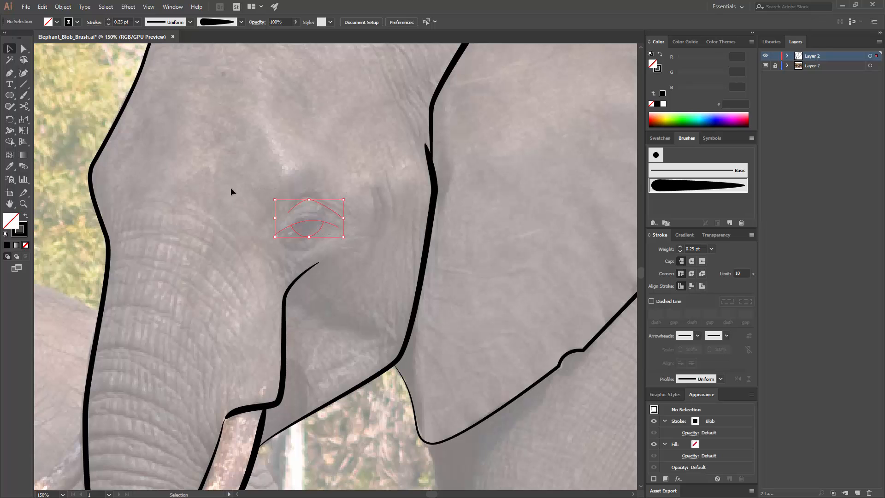
{"action": "left_click", "coordinate": [698, 185]}
{"action": "left_click", "coordinate": [9, 166]}
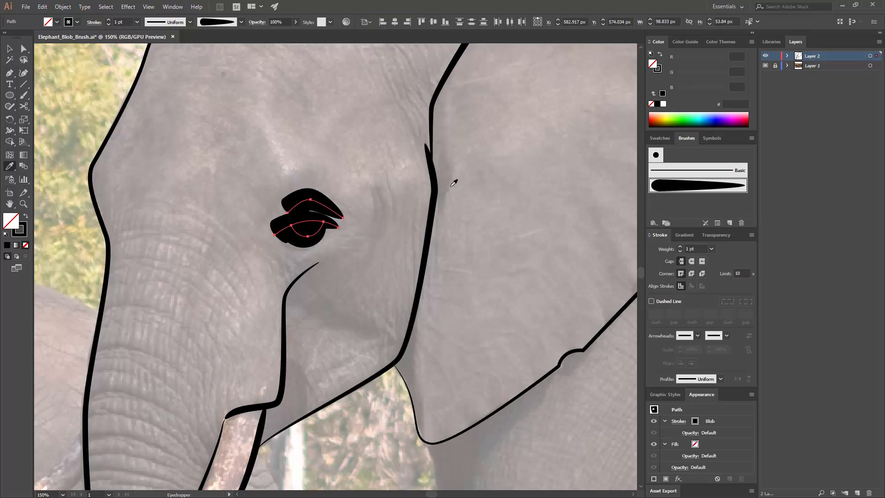
{"action": "left_click", "coordinate": [432, 135]}
{"action": "key", "text": "v"}
{"action": "left_click", "coordinate": [468, 144]}
Step: Draw a curved wrinkle line with the Pen from the trunk's outer edge partway toward the tusk
{"action": "left_click_drag", "start_coordinate": [398, 153], "coordinate": [407, 137]}
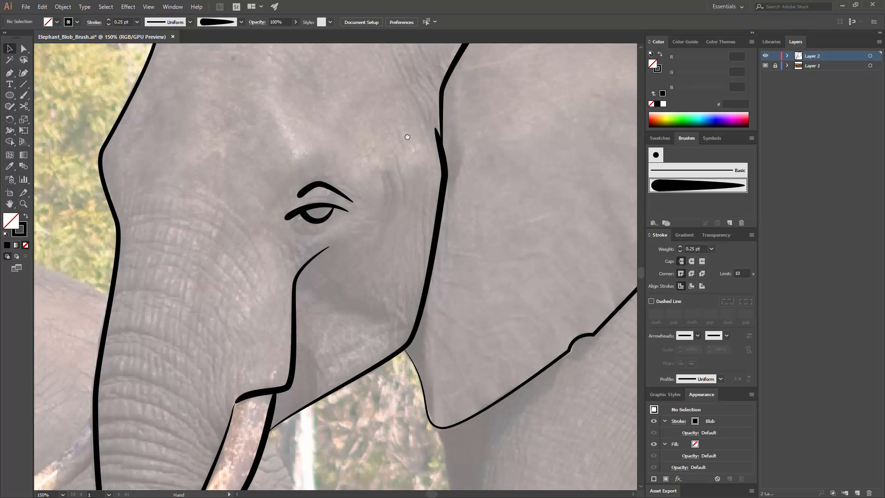
{"action": "mouse_move", "coordinate": [371, 209]}
{"action": "left_mouse_down"}
{"action": "mouse_move", "coordinate": [418, 145]}
{"action": "mouse_move", "coordinate": [439, 153]}
{"action": "left_mouse_up"}
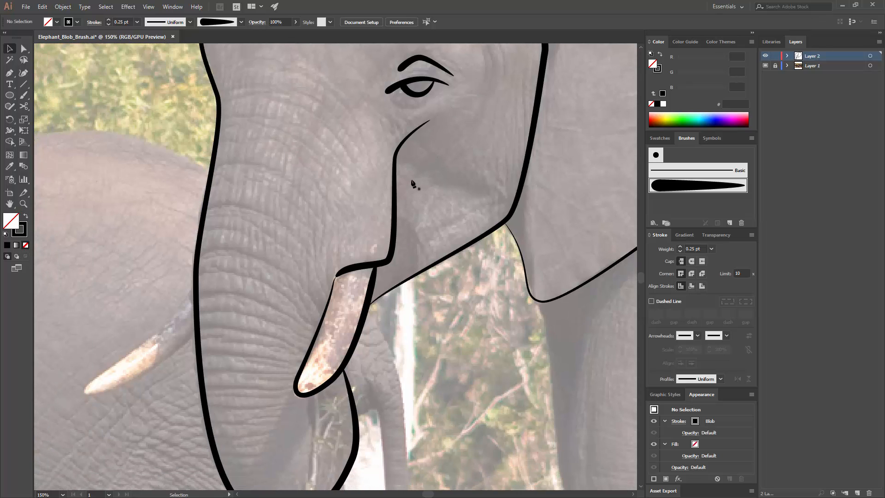
{"action": "key", "text": "p"}
{"action": "left_click_drag", "start_coordinate": [312, 275], "coordinate": [285, 116]}
{"action": "left_click", "coordinate": [169, 144]}
{"action": "left_click_drag", "start_coordinate": [225, 140], "coordinate": [246, 151]}
{"action": "left_click_drag", "start_coordinate": [292, 173], "coordinate": [292, 173]}
{"action": "key", "text": "v"}
{"action": "left_click", "coordinate": [254, 123]}
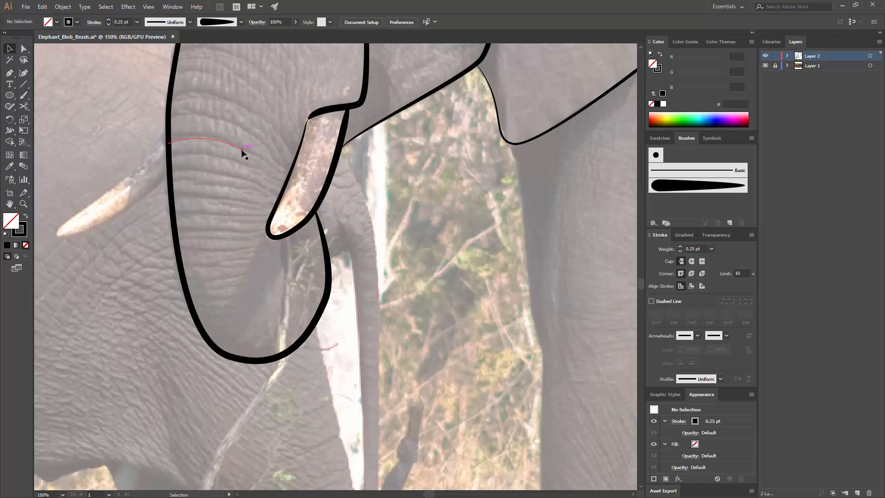
Step: Undo the trial copy of the trunk wrinkle and draw two more Pen wrinkles below the first, the lowest beside the tusk's tip
{"action": "left_click_drag", "start_coordinate": [231, 144], "coordinate": [241, 174]}
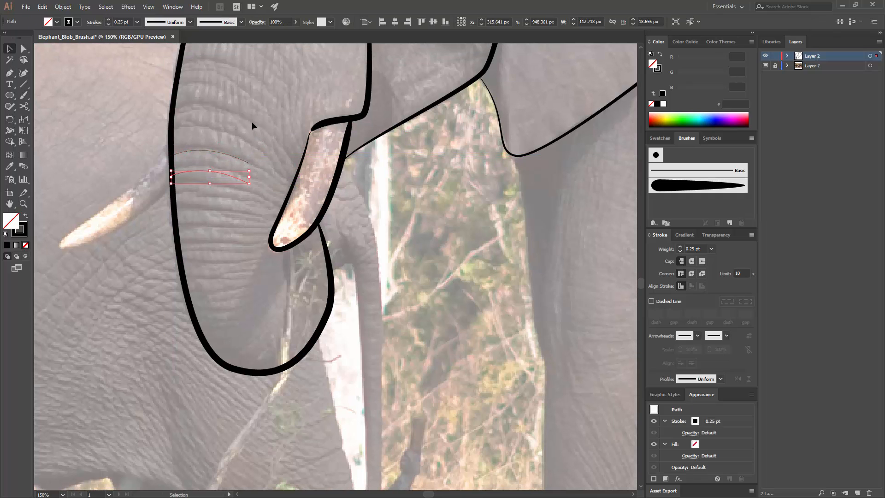
{"action": "key", "text": "ctrl+z"}
{"action": "key", "text": "p"}
{"action": "left_click", "coordinate": [174, 184]}
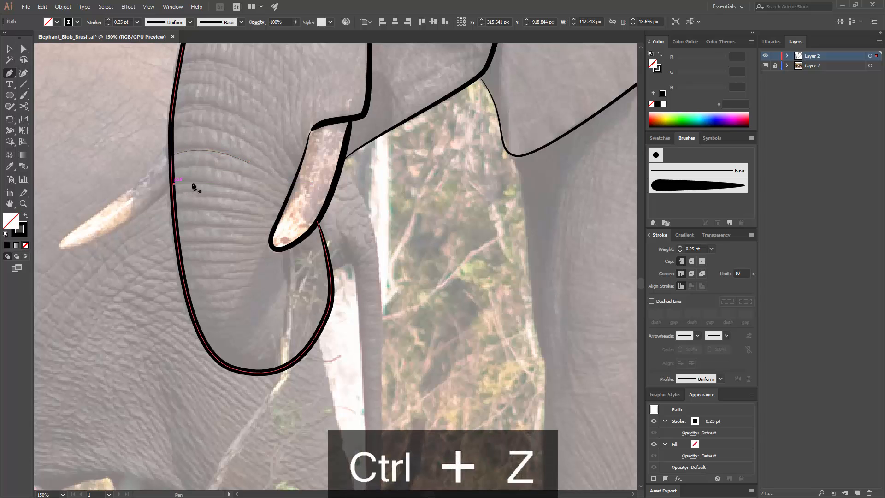
{"action": "left_click_drag", "start_coordinate": [253, 193], "coordinate": [285, 203]}
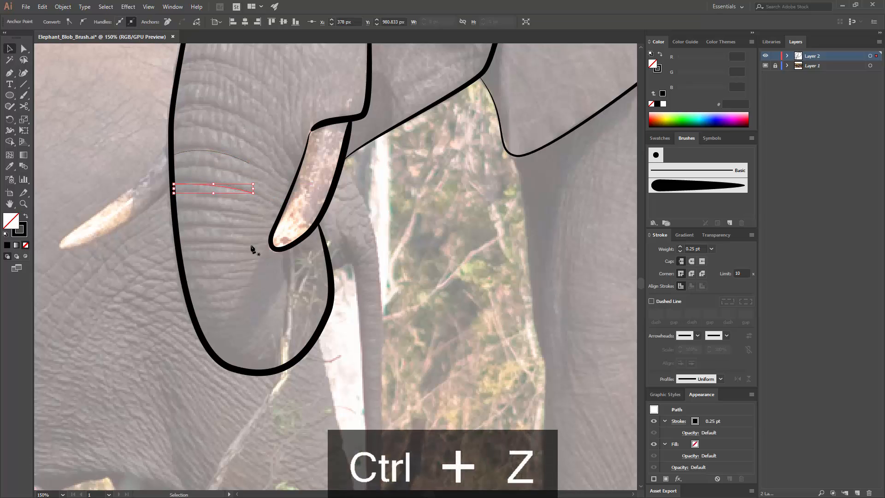
{"action": "left_click_drag", "start_coordinate": [253, 245], "coordinate": [273, 239]}
{"action": "key", "text": "v"}
{"action": "left_click", "coordinate": [269, 129]}
Step: Draw two curved wrinkle lines with the Pen across the upper trunk, starting at its outer edge below the brow
{"action": "left_click_drag", "start_coordinate": [269, 131], "coordinate": [263, 219]}
{"action": "mouse_move", "coordinate": [273, 150]}
{"action": "left_mouse_down"}
{"action": "mouse_move", "coordinate": [260, 272]}
{"action": "mouse_move", "coordinate": [307, 303]}
{"action": "left_mouse_up"}
{"action": "key", "text": "p"}
{"action": "left_click", "coordinate": [166, 235]}
{"action": "key", "text": "v"}
{"action": "left_click", "coordinate": [280, 208]}
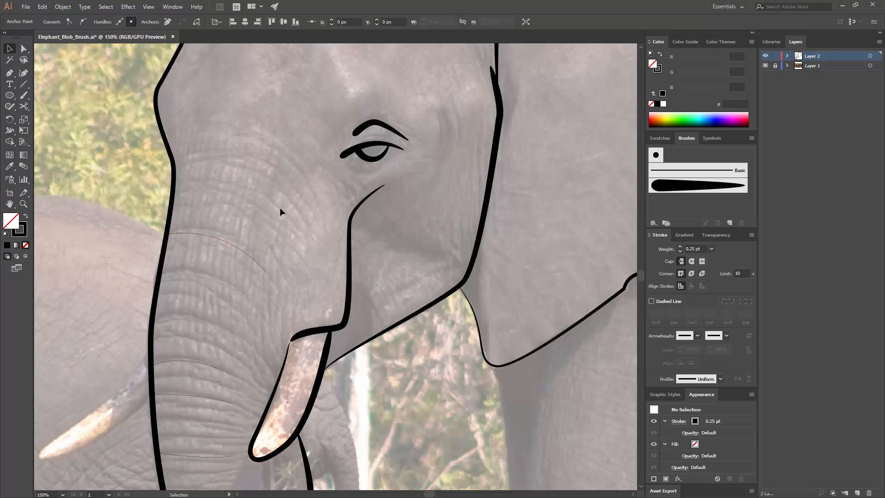
{"action": "key", "text": "p"}
{"action": "left_click", "coordinate": [173, 204]}
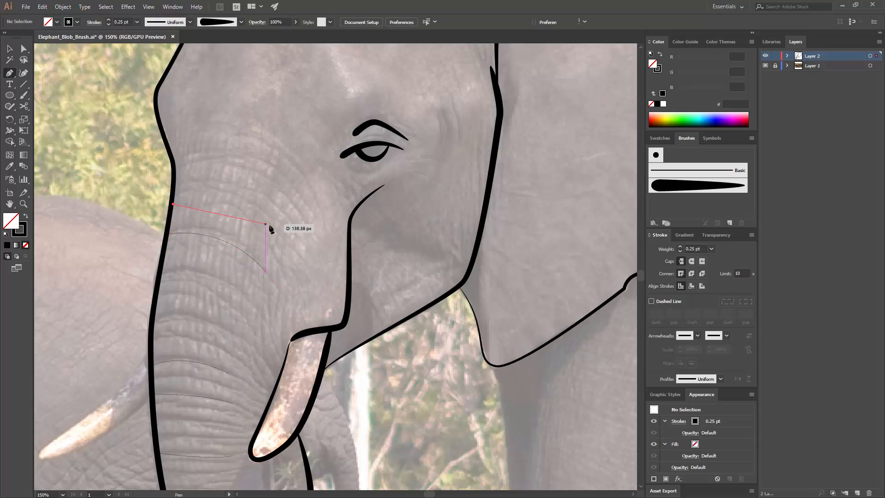
{"action": "left_click_drag", "start_coordinate": [272, 226], "coordinate": [311, 261]}
{"action": "key", "text": "v"}
{"action": "left_click", "coordinate": [304, 193]}
Step: Apply the tapered blob brush to all five trunk wrinkle lines and match their stroke to the 0.25 pt cheek line
{"action": "left_click_drag", "start_coordinate": [304, 193], "coordinate": [291, 114]}
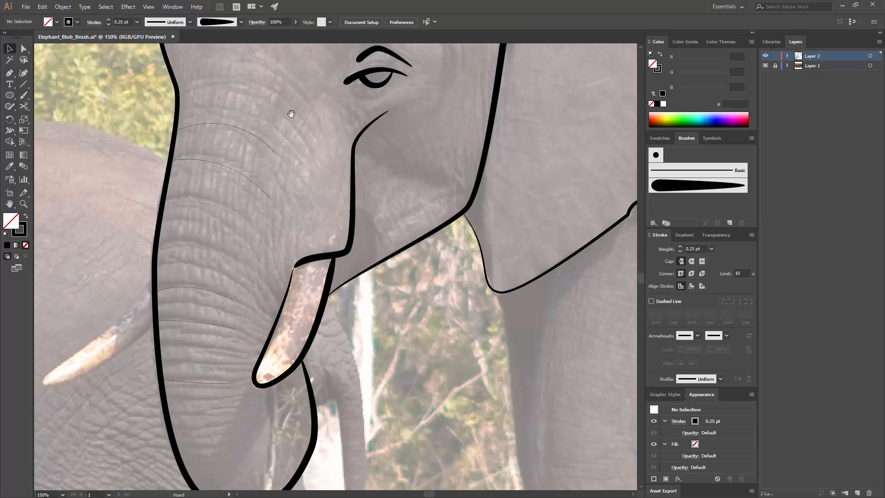
{"action": "key", "text": "ctrl+a"}
{"action": "left_click", "coordinate": [9, 167]}
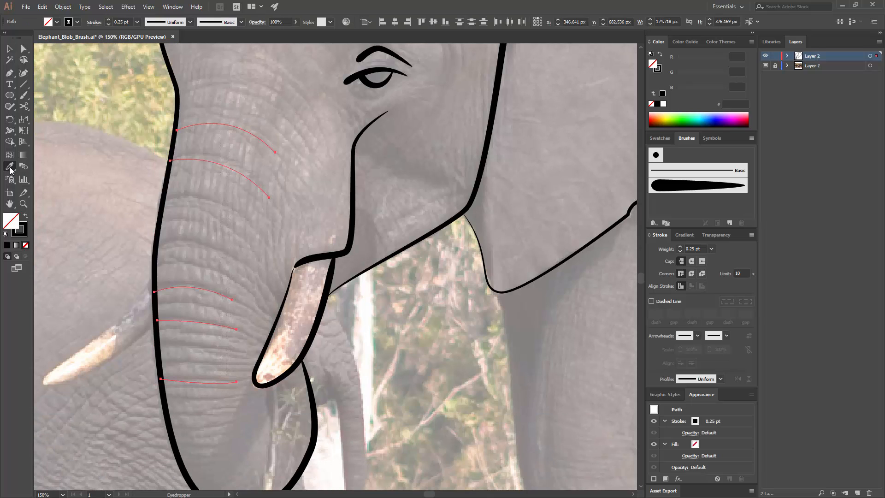
{"action": "left_click", "coordinate": [688, 186]}
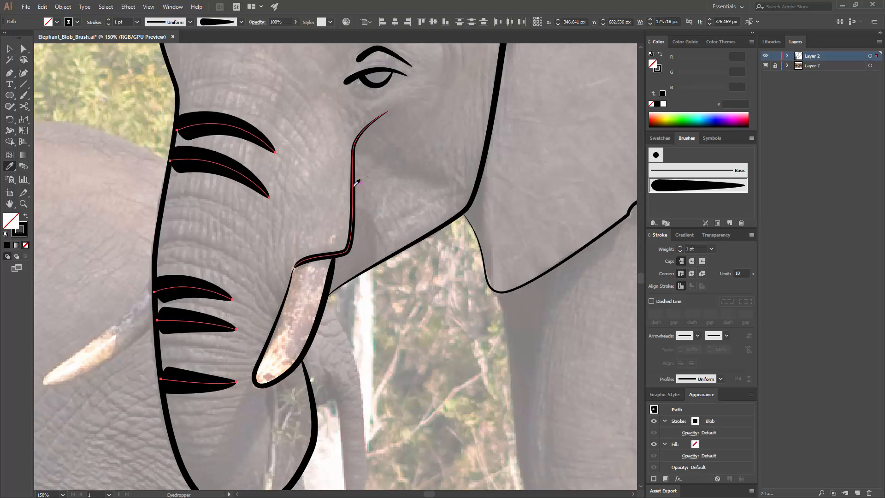
{"action": "key", "text": "v"}
{"action": "left_click", "coordinate": [383, 190]}
Step: Trace the far ear above the head with a Pen path that starts and ends on the head's top outline
{"action": "left_click_drag", "start_coordinate": [383, 190], "coordinate": [373, 292]}
{"action": "left_click_drag", "start_coordinate": [398, 231], "coordinate": [408, 150]}
{"action": "left_click_drag", "start_coordinate": [262, 235], "coordinate": [325, 299]}
{"action": "key", "text": "ctrl+minus"}
{"action": "key", "text": "ctrl+minus"}
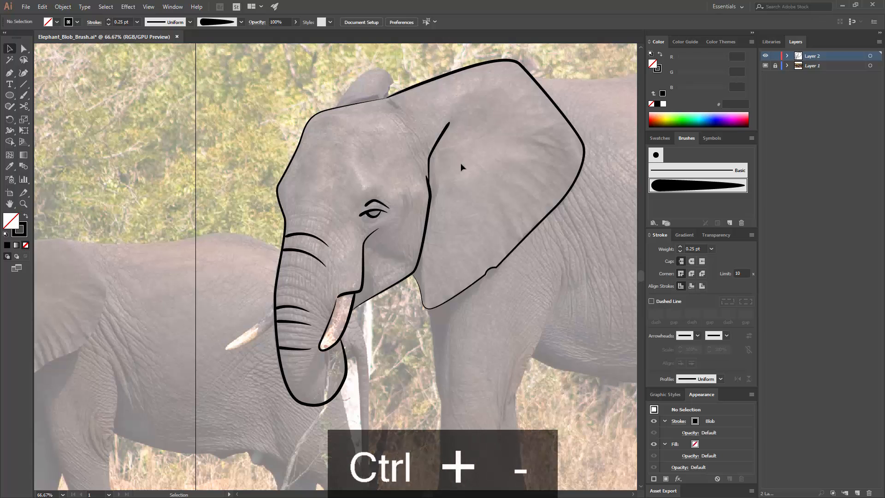
{"action": "left_click_drag", "start_coordinate": [371, 137], "coordinate": [371, 290]}
{"action": "key", "text": "ctrl+equal"}
{"action": "key", "text": "ctrl+equal"}
{"action": "key", "text": "ctrl+equal"}
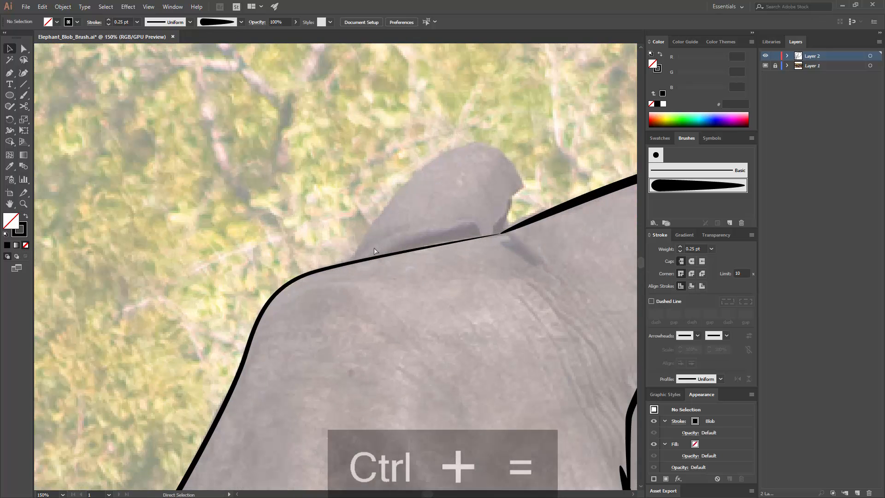
{"action": "key", "text": "p"}
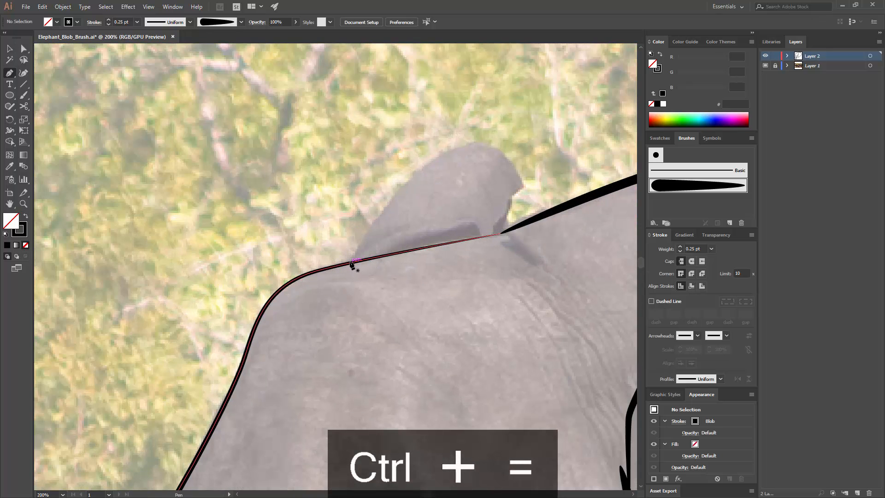
{"action": "left_click", "coordinate": [350, 264]}
{"action": "left_click_drag", "start_coordinate": [456, 149], "coordinate": [503, 138]}
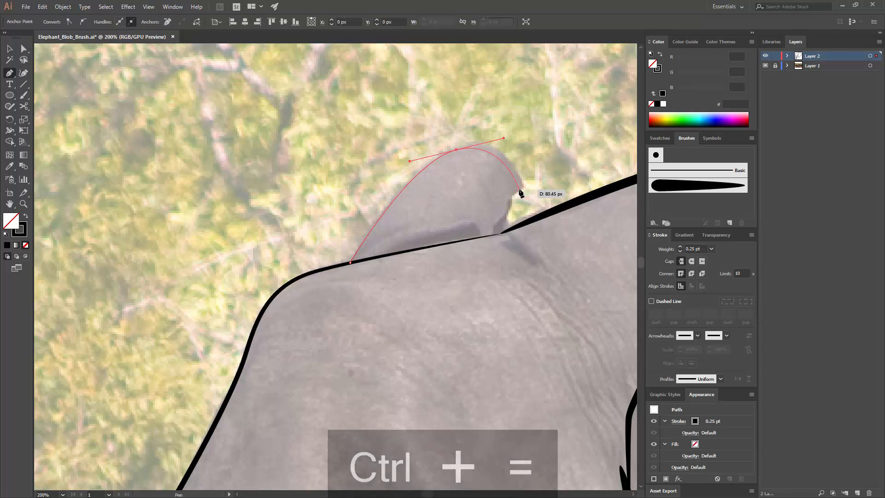
{"action": "left_click_drag", "start_coordinate": [519, 191], "coordinate": [514, 198]}
{"action": "left_click", "coordinate": [489, 238]}
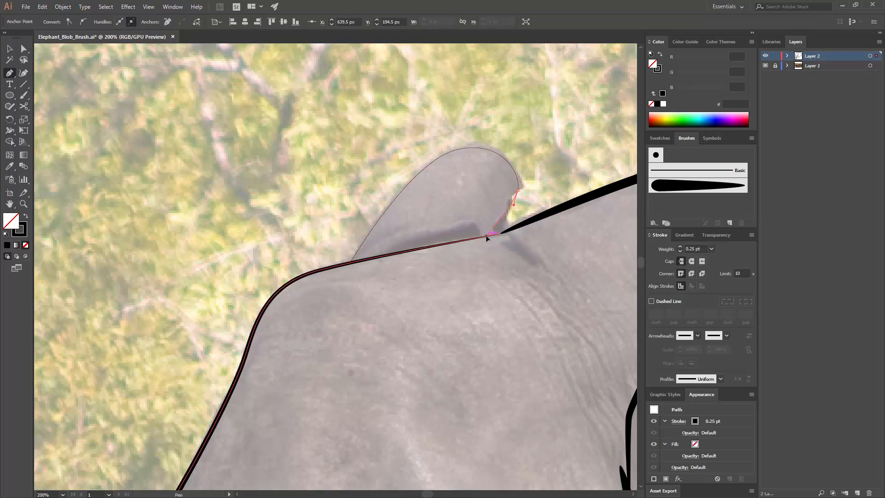
Step: Apply the tapered blob brush to the far ear's path and match its stroke to the 0.25 pt head outline
{"action": "left_click", "coordinate": [698, 185]}
{"action": "key", "text": "v"}
{"action": "left_click", "coordinate": [9, 166]}
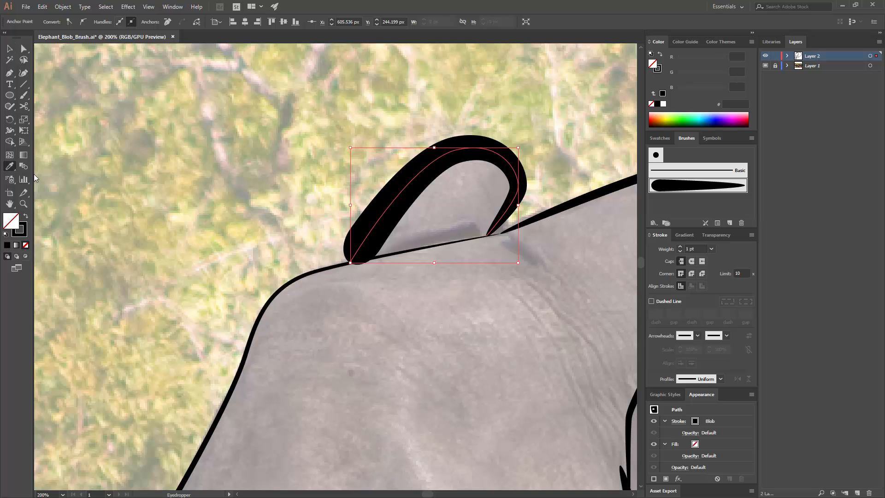
{"action": "left_click", "coordinate": [310, 271]}
{"action": "key", "text": "a"}
{"action": "key", "text": "ctrl+minus"}
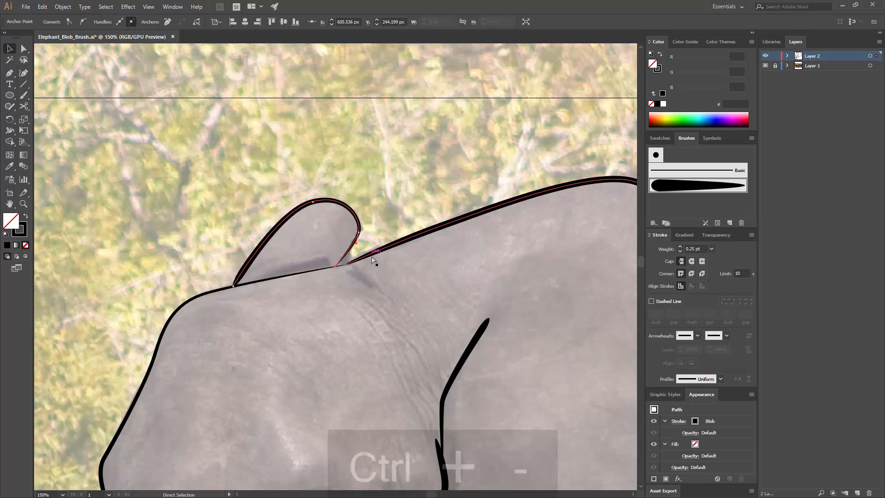
{"action": "key", "text": "ctrl+minus"}
{"action": "key", "text": "ctrl+minus"}
{"action": "key", "text": "ctrl+minus"}
{"action": "left_click", "coordinate": [409, 288]}
Step: Draw a curved line about 120 px high with the Pen, rising from the top of the tusk's socket
{"action": "left_click_drag", "start_coordinate": [409, 287], "coordinate": [428, 172]}
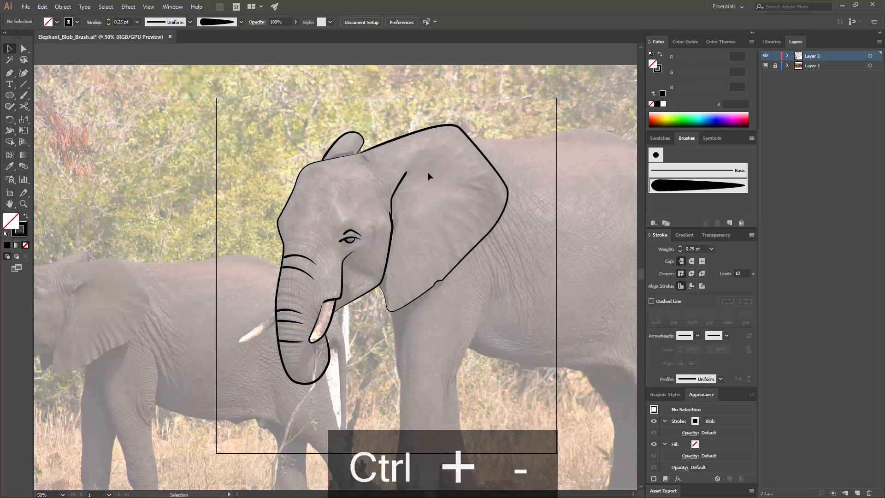
{"action": "key", "text": "ctrl+equal"}
{"action": "key", "text": "ctrl+equal"}
{"action": "key", "text": "ctrl+equal"}
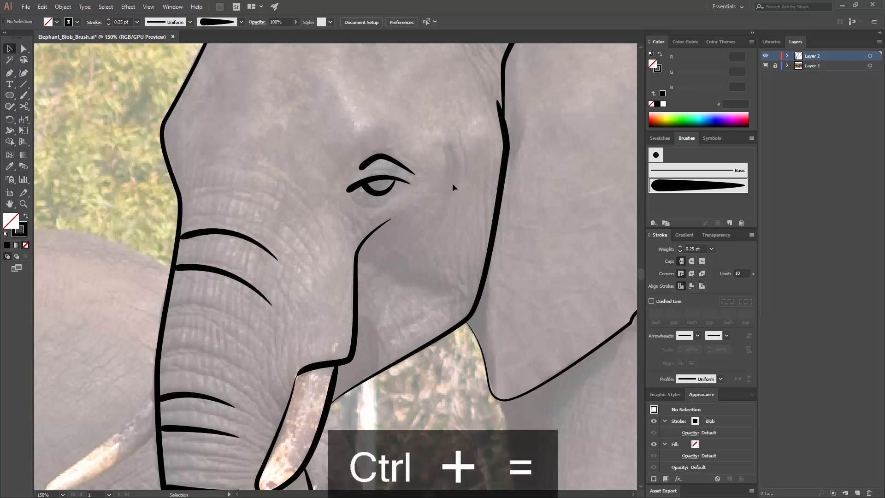
{"action": "key", "text": "p"}
{"action": "left_click_drag", "start_coordinate": [375, 292], "coordinate": [399, 189]}
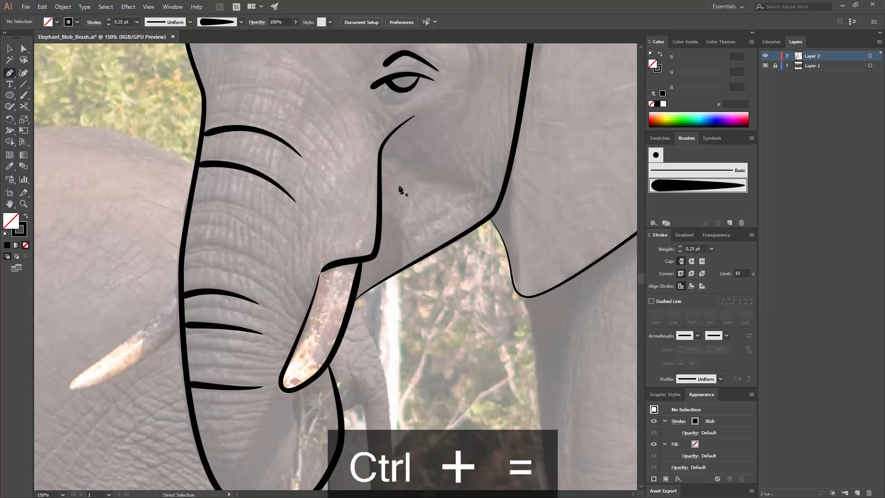
{"action": "key", "text": "ctrl+equal"}
{"action": "key", "text": "ctrl+equal"}
{"action": "left_click", "coordinate": [313, 270]}
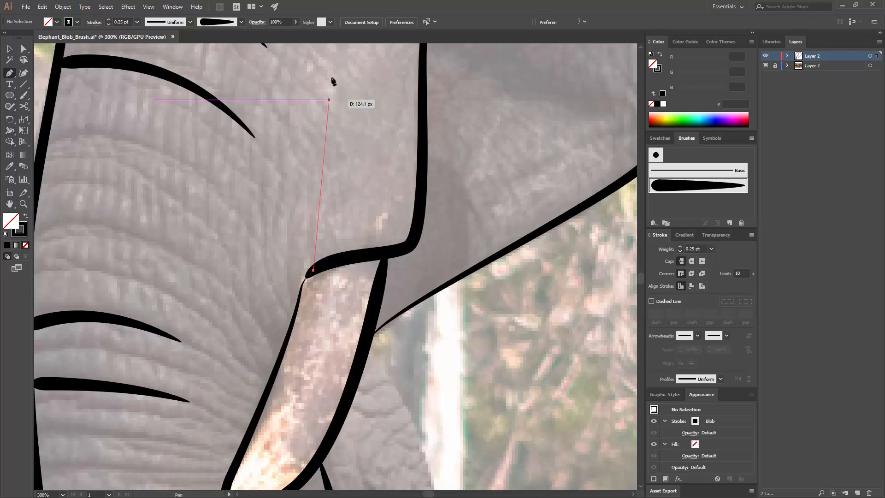
{"action": "left_click_drag", "start_coordinate": [339, 105], "coordinate": [360, 67]}
{"action": "key", "text": "v"}
Step: Apply the tapered blob brush to the line above the tusk and match its stroke to a 0.25 pt trunk wrinkle
{"action": "left_click_drag", "start_coordinate": [362, 160], "coordinate": [301, 127]}
{"action": "left_click", "coordinate": [698, 186]}
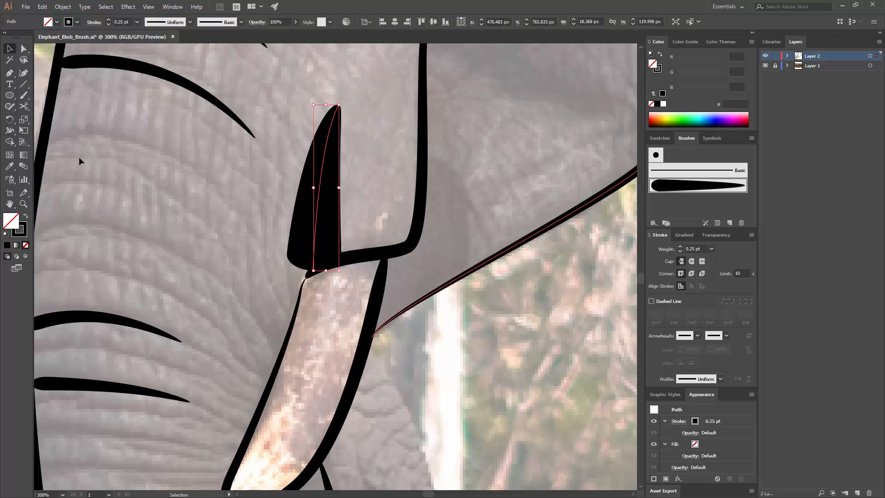
{"action": "left_click", "coordinate": [15, 167]}
{"action": "left_click", "coordinate": [205, 93]}
{"action": "key", "text": "v"}
{"action": "left_click", "coordinate": [217, 162]}
Step: Draw two curved Pen wrinkles in the gap at mid-trunk, each from inside the trunk out to its outer edge
{"action": "key", "text": "space"}
{"action": "mouse_move", "coordinate": [310, 150]}
{"action": "left_mouse_down"}
{"action": "mouse_move", "coordinate": [390, 204]}
{"action": "mouse_move", "coordinate": [405, 199]}
{"action": "mouse_move", "coordinate": [445, 136]}
{"action": "left_mouse_up"}
{"action": "key", "text": "p"}
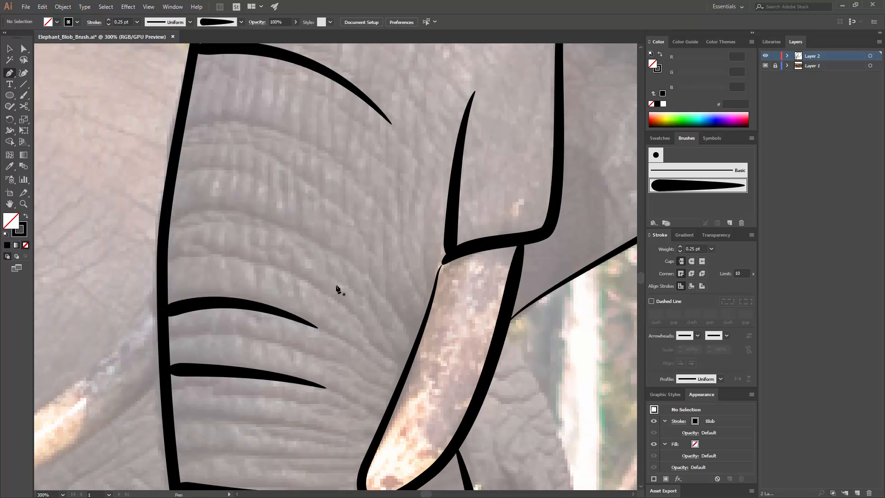
{"action": "left_click", "coordinate": [361, 274]}
{"action": "left_click_drag", "start_coordinate": [162, 226], "coordinate": [76, 265]}
{"action": "key", "text": "v"}
{"action": "left_click", "coordinate": [302, 242]}
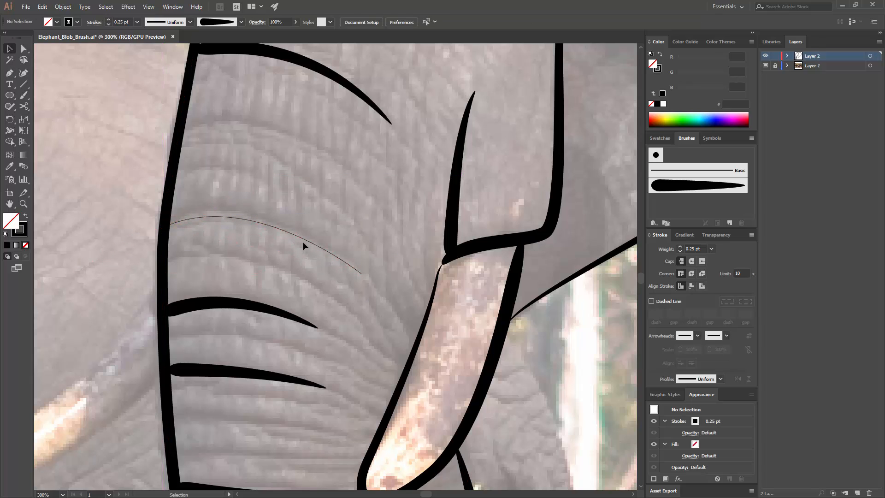
{"action": "key", "text": "p"}
{"action": "left_click", "coordinate": [359, 182]}
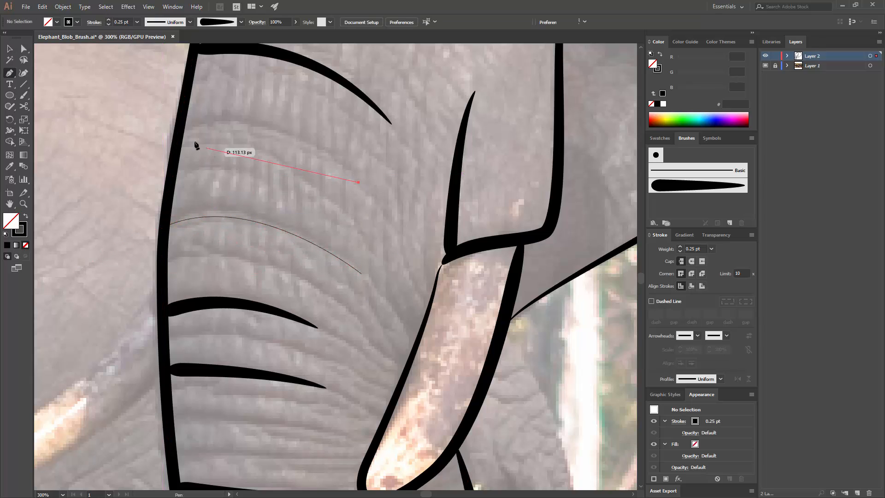
{"action": "left_click_drag", "start_coordinate": [179, 131], "coordinate": [84, 171]}
{"action": "key", "text": "v"}
{"action": "left_click", "coordinate": [336, 244]}
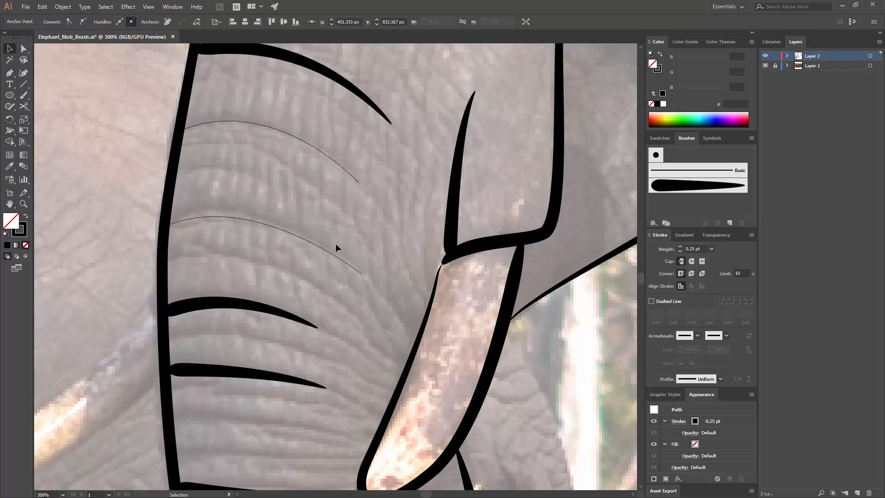
Step: Apply the tapered blob brush to the two mid-trunk wrinkles and match their stroke to the 0.25 pt wrinkle above them
{"action": "left_click_drag", "start_coordinate": [303, 133], "coordinate": [318, 258]}
{"action": "left_click", "coordinate": [684, 183]}
{"action": "left_click", "coordinate": [411, 189]}
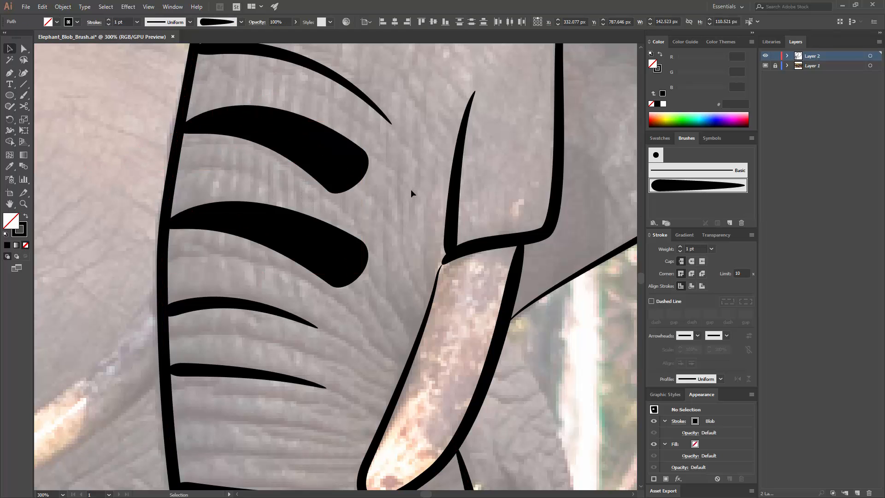
{"action": "key", "text": "ctrl+minus"}
{"action": "left_click_drag", "start_coordinate": [319, 214], "coordinate": [319, 214]}
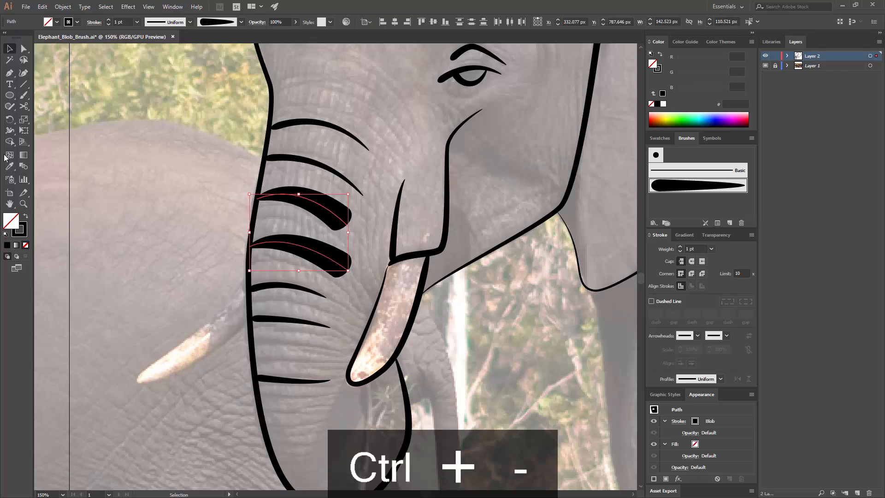
{"action": "left_click", "coordinate": [9, 166]}
{"action": "left_click", "coordinate": [331, 162]}
{"action": "key", "text": "v"}
{"action": "left_click", "coordinate": [384, 157]}
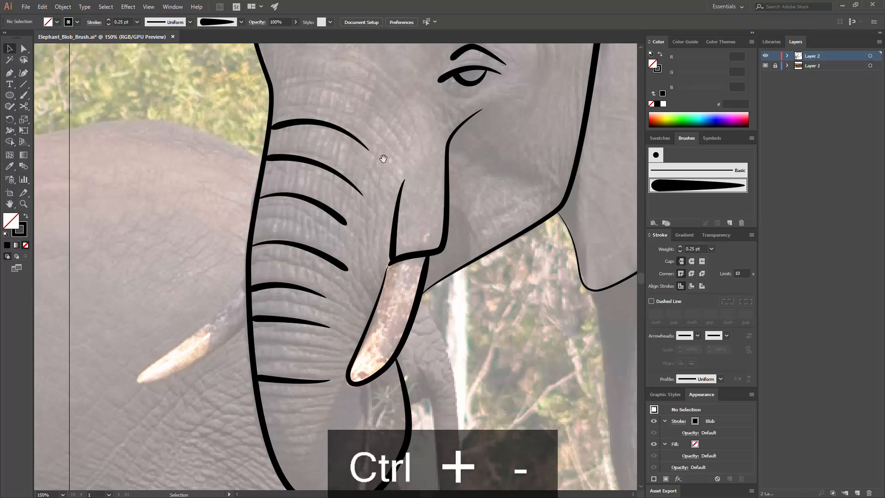
Step: Draw a nearly vertical Pen line about 80 px long, running down from the tusk's tip
{"action": "mouse_move", "coordinate": [376, 159]}
{"action": "left_mouse_down"}
{"action": "mouse_move", "coordinate": [445, 143]}
{"action": "mouse_move", "coordinate": [348, 185]}
{"action": "mouse_move", "coordinate": [415, 144]}
{"action": "left_mouse_up"}
{"action": "key", "text": "ctrl+minus"}
{"action": "key", "text": "ctrl+minus"}
{"action": "key", "text": "ctrl+equal"}
{"action": "key", "text": "ctrl+equal"}
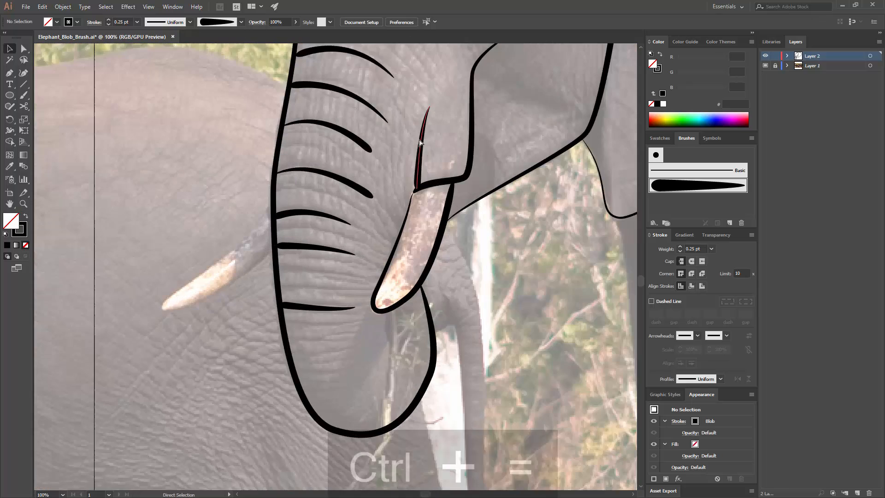
{"action": "key", "text": "ctrl+equal"}
{"action": "key", "text": "p"}
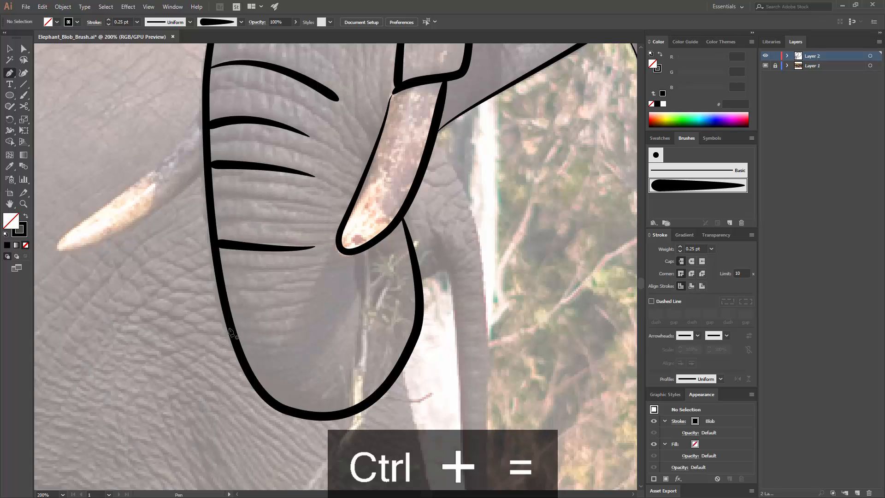
{"action": "left_click", "coordinate": [354, 252]}
{"action": "left_click", "coordinate": [356, 323]}
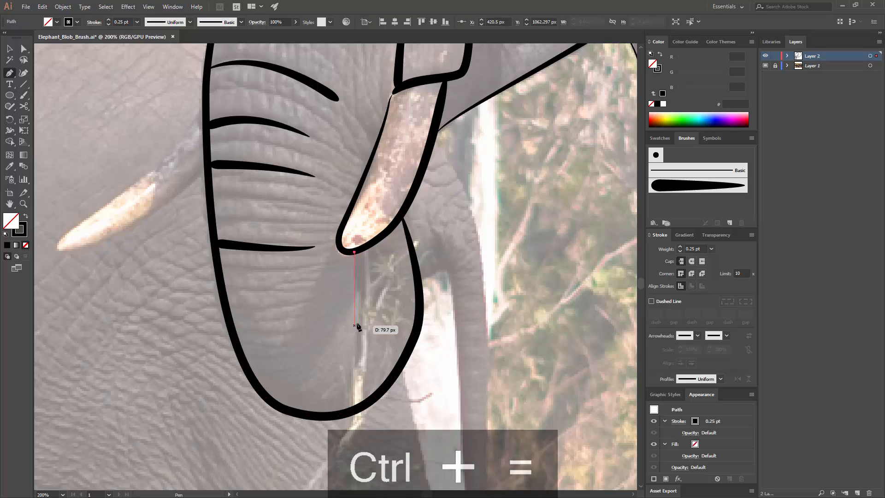
{"action": "key", "text": "v"}
Step: Apply the tapered blob brush to the line below the tusk and match its stroke to the 0.25 pt wrinkle beside it
{"action": "left_click", "coordinate": [665, 193]}
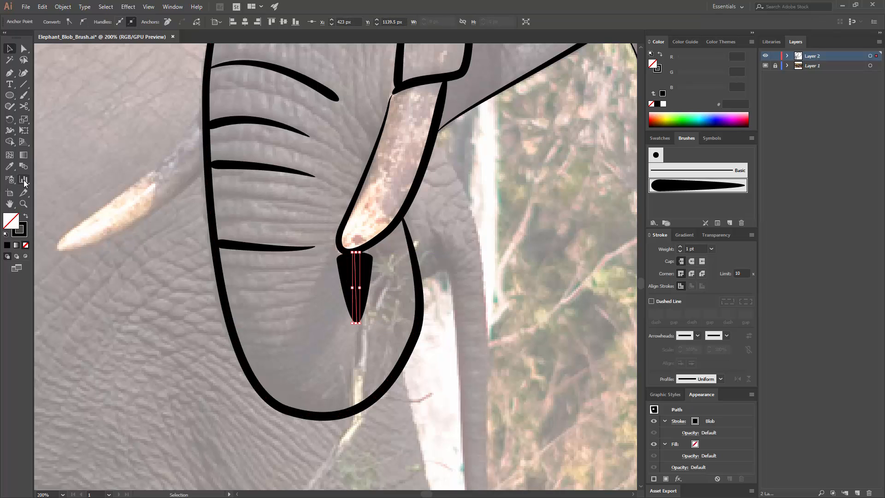
{"action": "left_click", "coordinate": [10, 166]}
{"action": "left_click", "coordinate": [264, 241]}
{"action": "key", "text": "v"}
{"action": "left_click", "coordinate": [348, 172]}
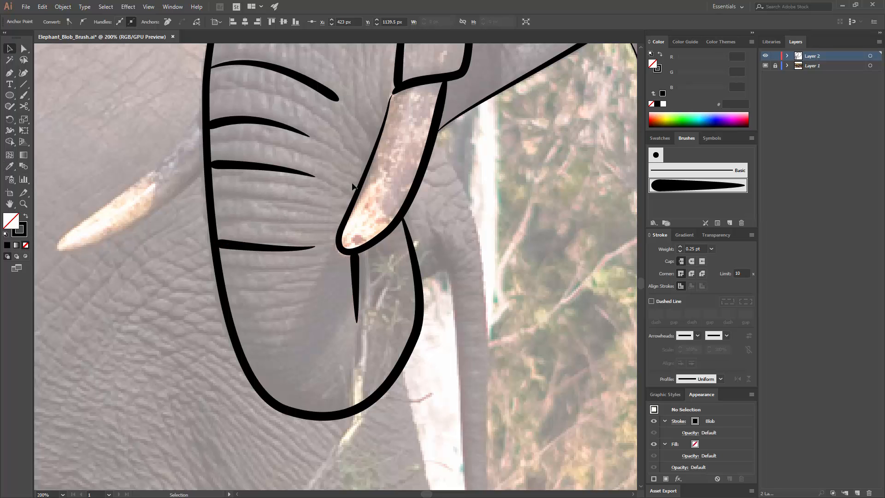
Step: Draw a short curved Pen crease between the forehead and the ear fold, and give it the 0.25 pt tapered blob brush stroke
{"action": "key", "text": "ctrl+minus"}
{"action": "key", "text": "ctrl+minus"}
{"action": "key", "text": "ctrl+minus"}
{"action": "key", "text": "ctrl+minus"}
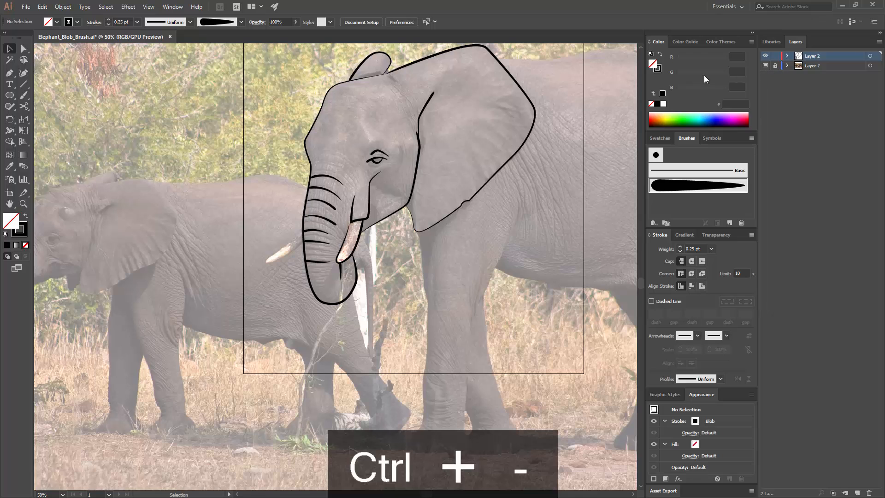
{"action": "key", "text": "ctrl+equal"}
{"action": "key", "text": "ctrl+equal"}
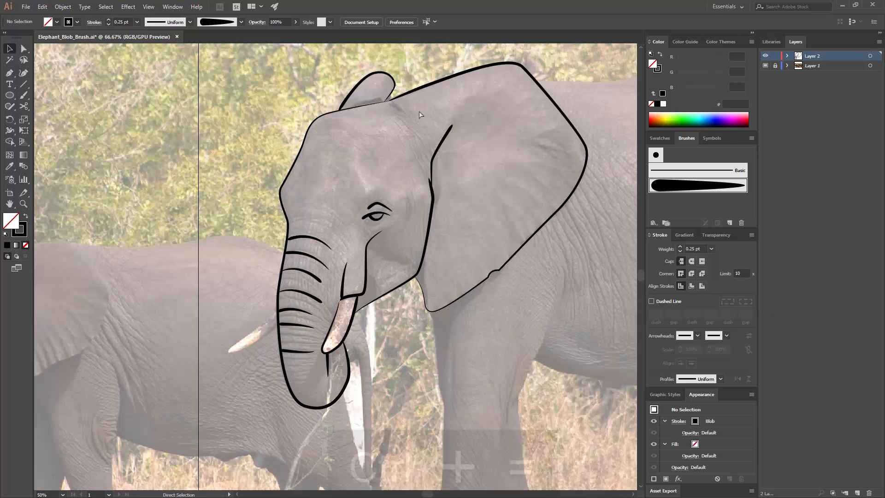
{"action": "left_click_drag", "start_coordinate": [449, 73], "coordinate": [403, 142]}
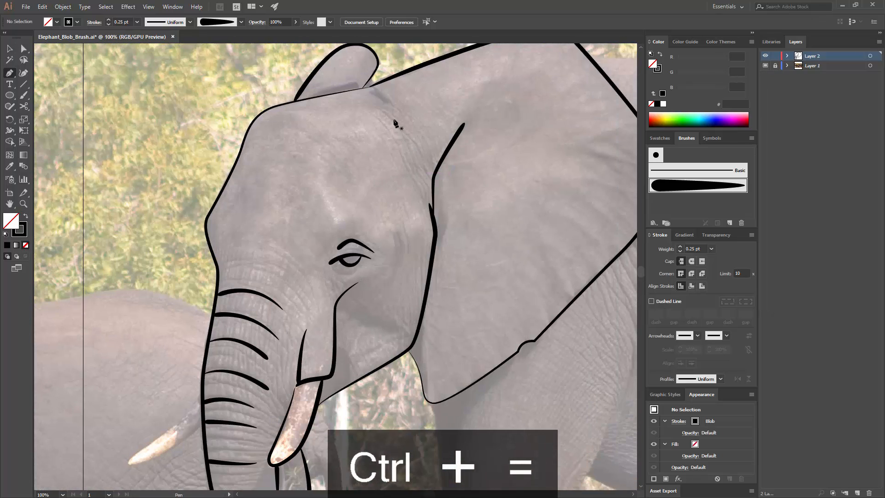
{"action": "key", "text": "p"}
{"action": "left_click", "coordinate": [394, 119]}
{"action": "left_click", "coordinate": [423, 158]}
{"action": "left_click", "coordinate": [433, 188]}
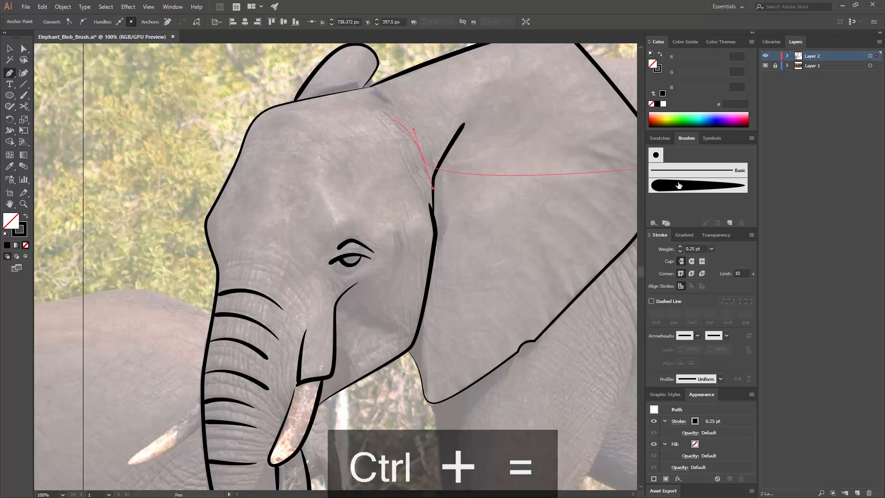
{"action": "key", "text": "v"}
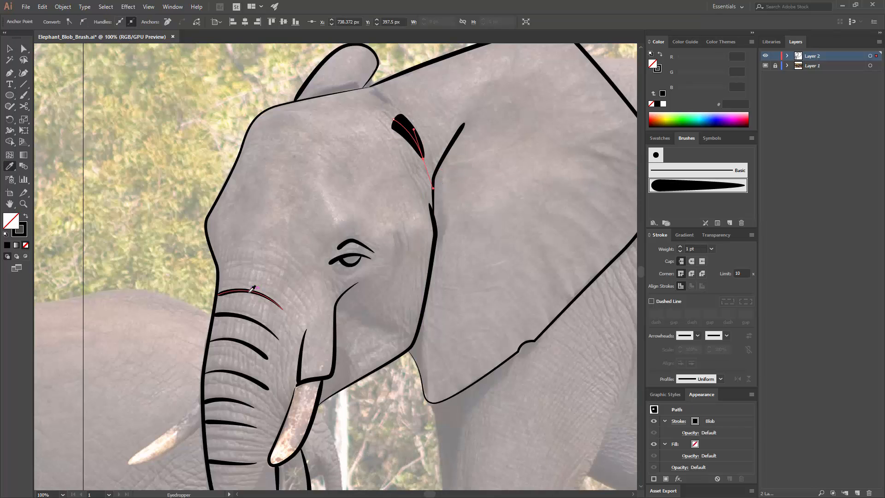
{"action": "left_click", "coordinate": [298, 240]}
Step: Draw a curved Pen wrinkle about 170 px wide across the trunk's top, starting at its outer edge above the other wrinkles
{"action": "left_click_drag", "start_coordinate": [311, 186], "coordinate": [350, 156]}
{"action": "key", "text": "ctrl+="}
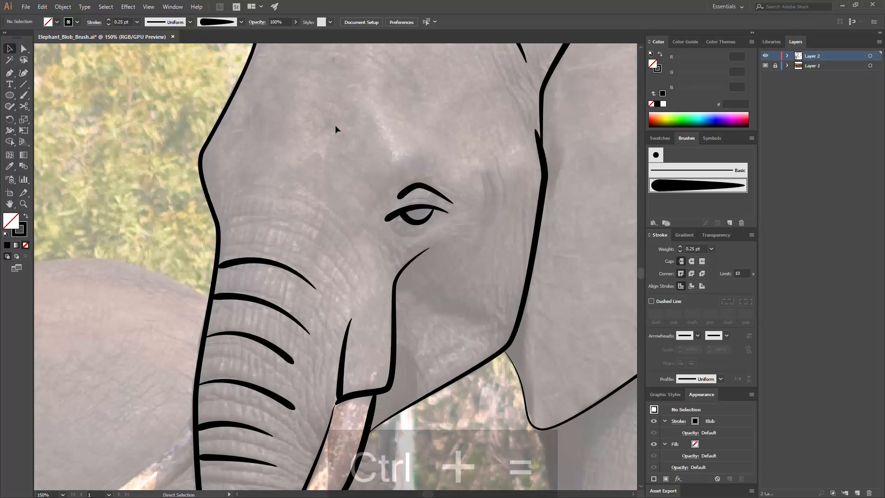
{"action": "key", "text": "p"}
{"action": "left_click", "coordinate": [218, 229]}
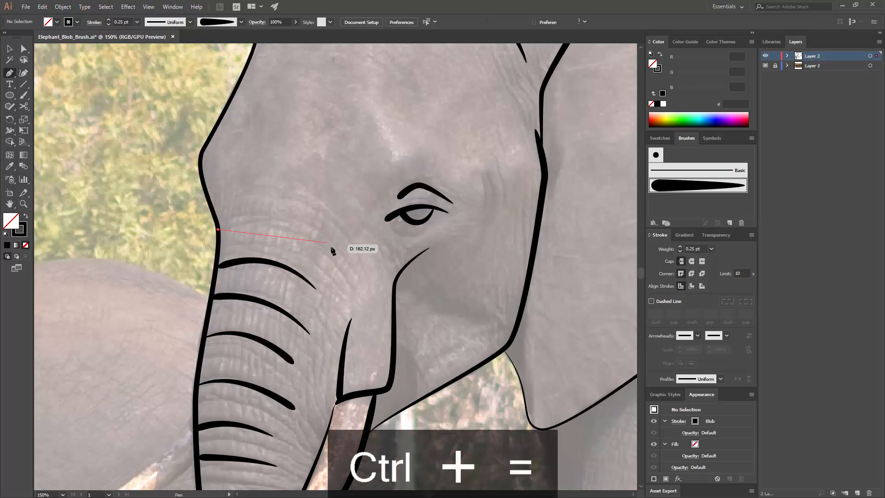
{"action": "left_click_drag", "start_coordinate": [336, 251], "coordinate": [366, 280]}
{"action": "key", "text": "v"}
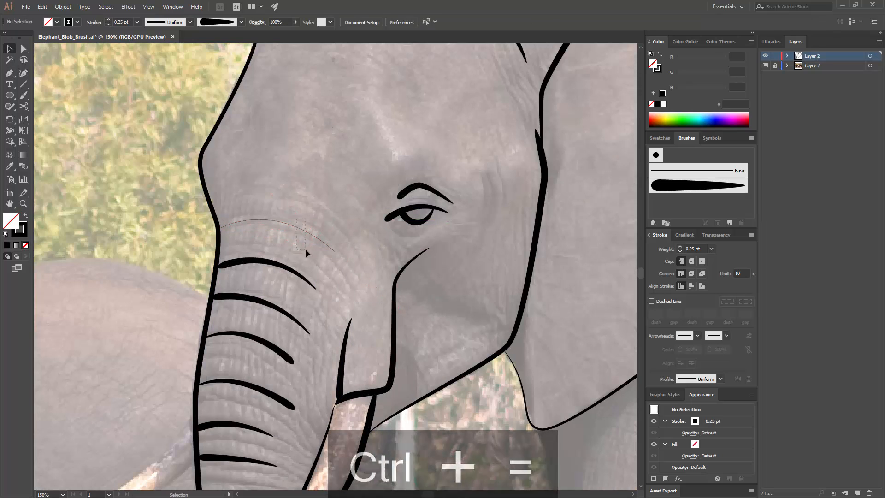
Step: Apply the tapered blob brush to the topmost trunk wrinkle and match its stroke to the existing 0.25 pt lines
{"action": "left_click", "coordinate": [696, 185]}
{"action": "left_click", "coordinate": [9, 166]}
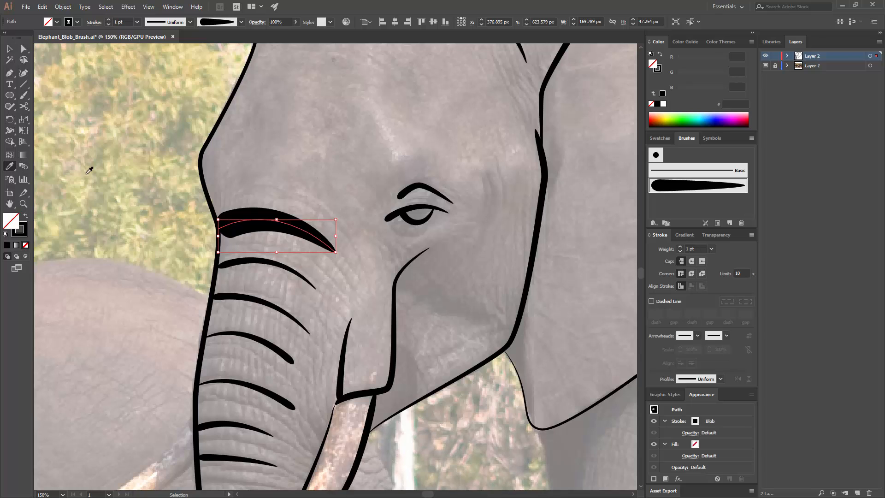
{"action": "left_click", "coordinate": [204, 191]}
{"action": "key", "text": "v"}
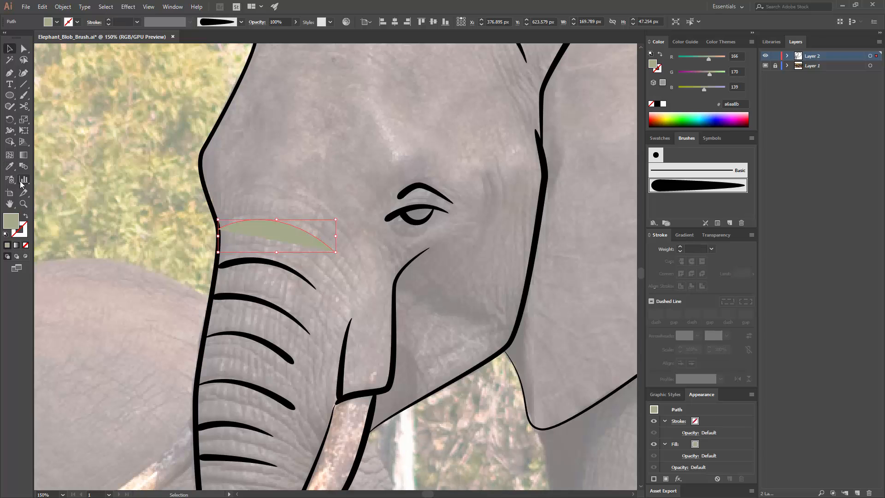
{"action": "key", "text": "ctrl+z"}
{"action": "left_click", "coordinate": [275, 170]}
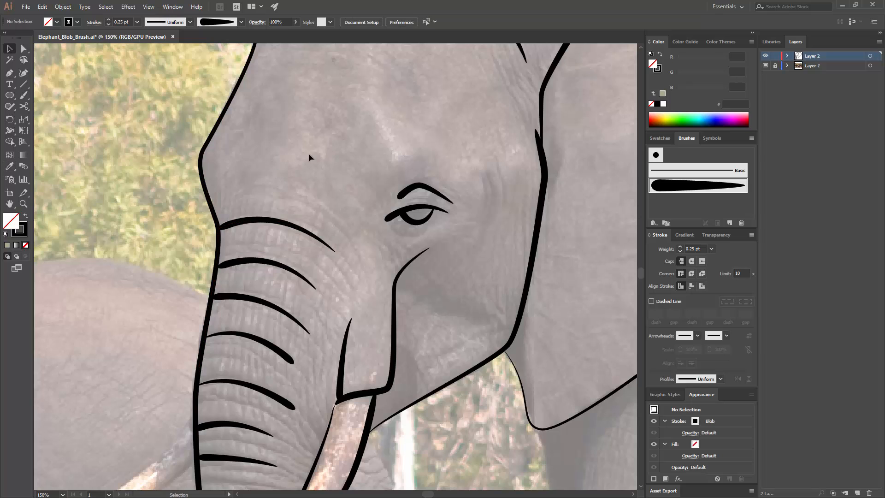
Step: Hide the photo on Layer 1 so that only the elephant line drawing shows on the artboard
{"action": "key", "text": "ctrl+minus"}
{"action": "key", "text": "ctrl+minus"}
{"action": "key", "text": "ctrl+minus"}
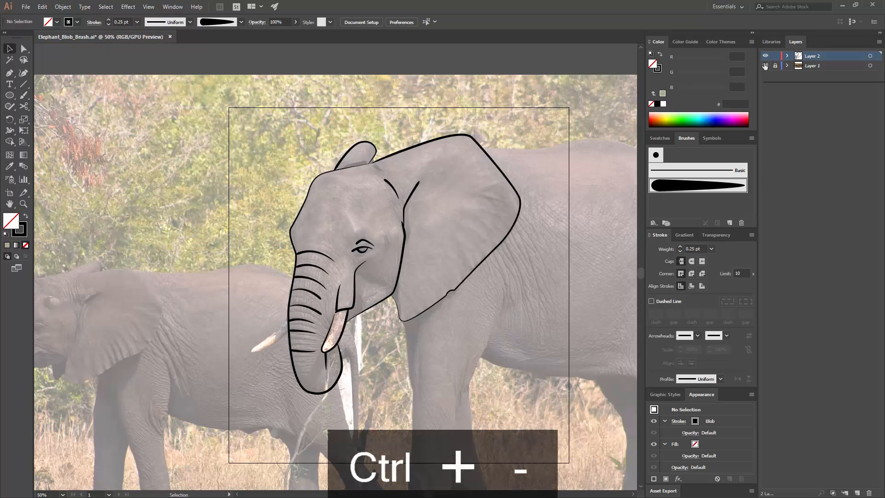
{"action": "left_click", "coordinate": [766, 66]}
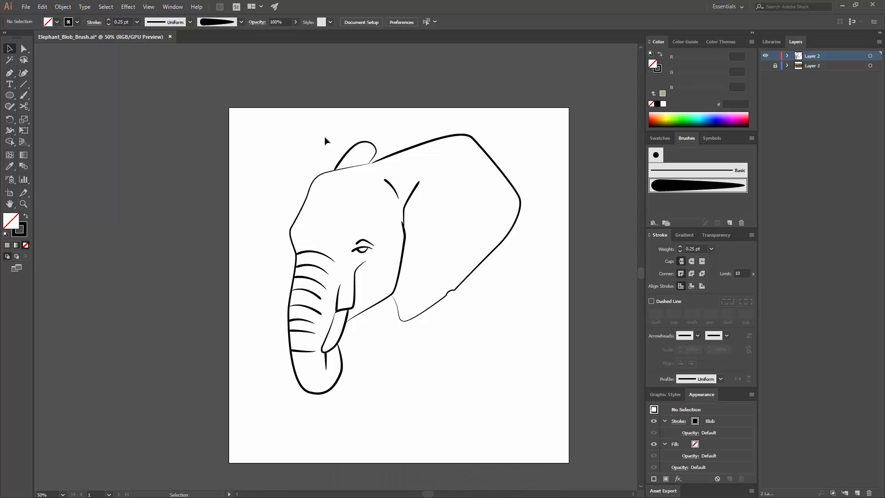